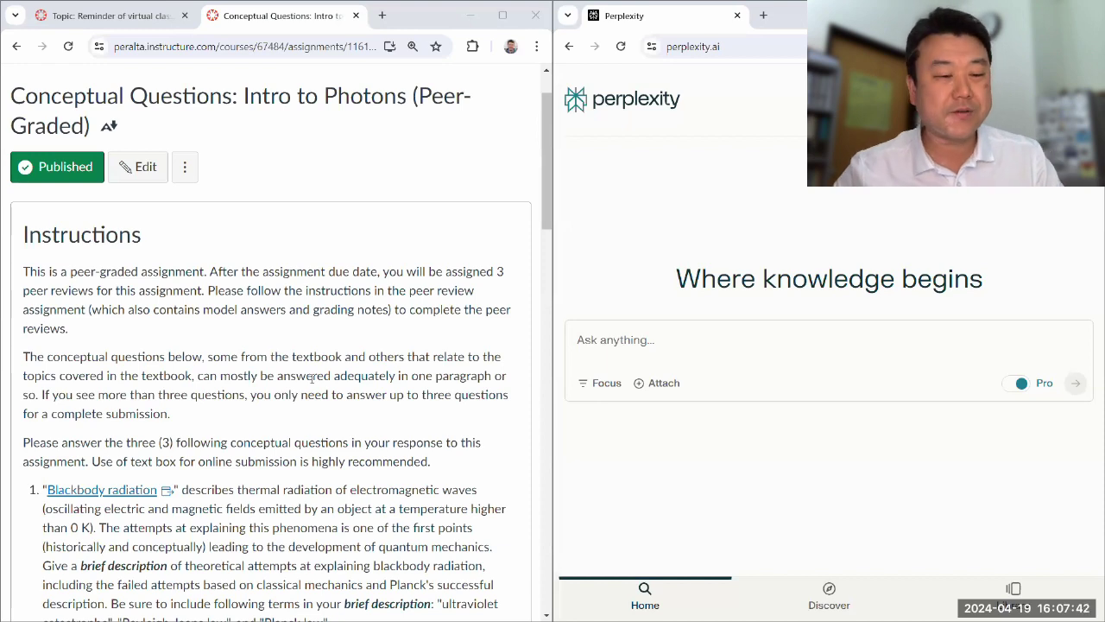
- Copy Canvas question 1 on blackbody radiation into Perplexity's Ask anything box
scroll(284, 421, "down", 2)
scroll(252, 350, "down", 2)
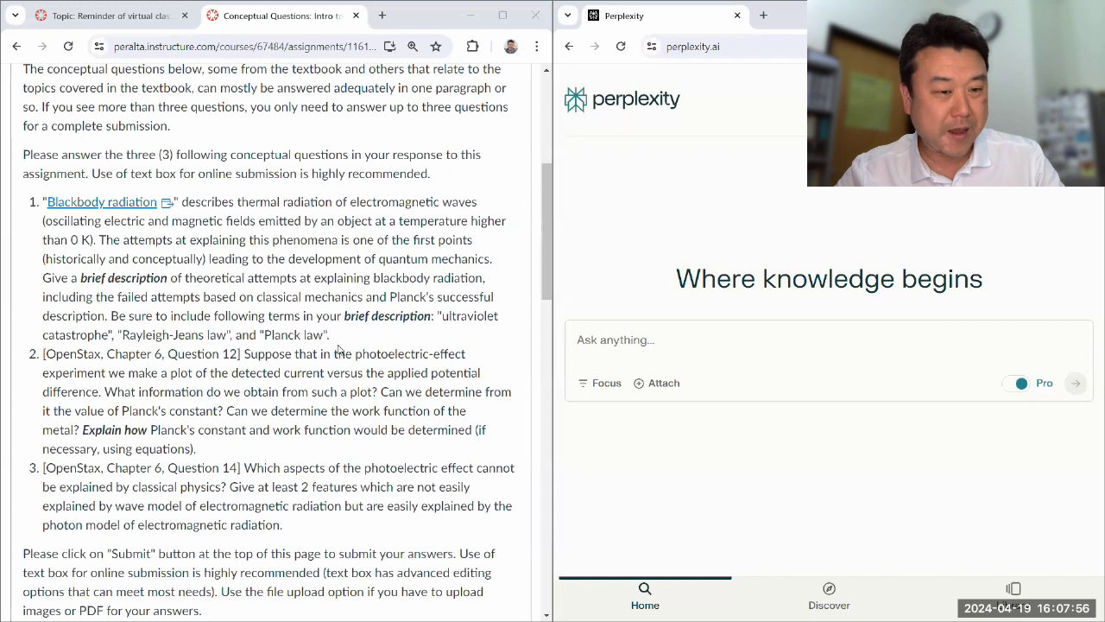
mouse_move(331, 337)
left_mouse_down()
mouse_move(40, 211)
mouse_move(42, 201)
left_mouse_up()
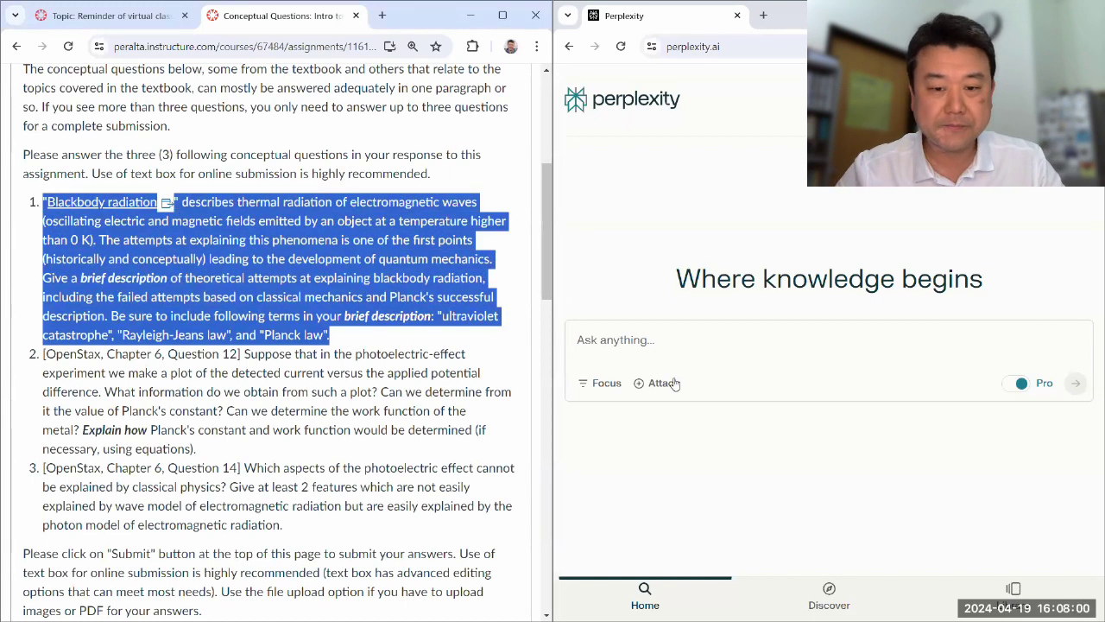
key("ctrl+c")
left_click(660, 344)
key("ctrl+v")
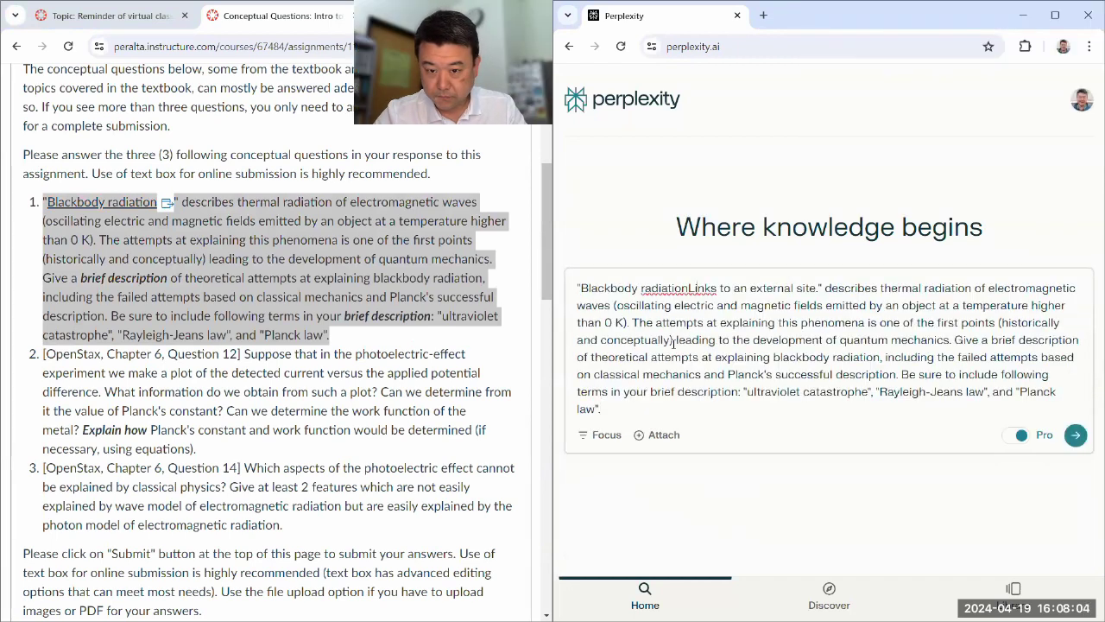
- Delete the 'Links to an external site.' note from the pasted question and proofread it
key("ctrl+shift+Right")
key("ctrl+shift+Right")
key("ctrl+shift+Right")
key("ctrl+shift+Right")
key("ctrl+shift+Right")
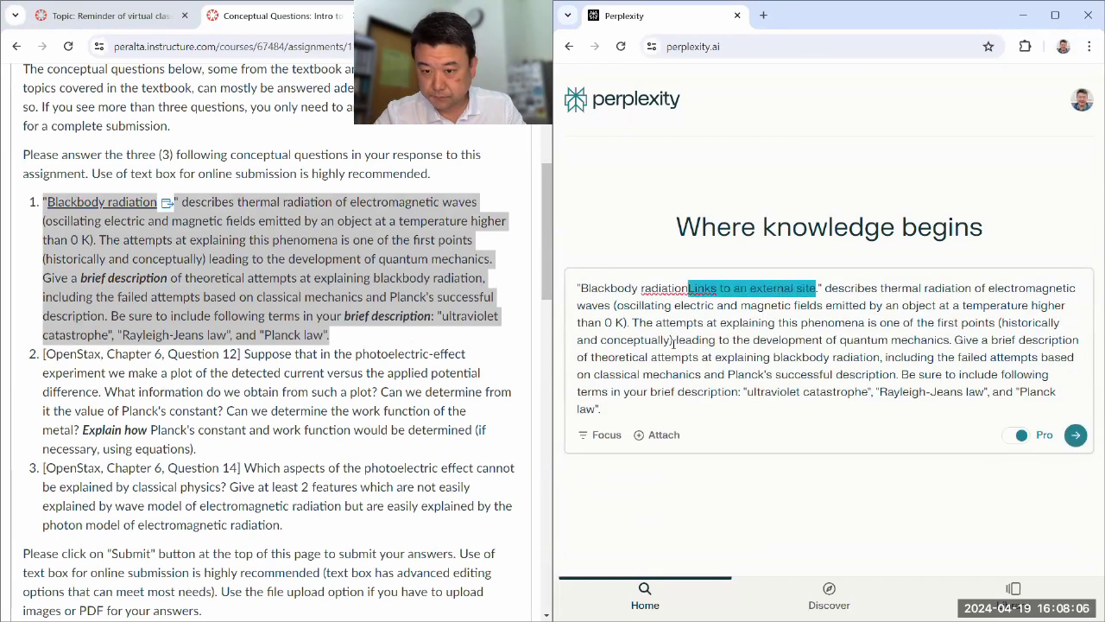
key("BackSpace")
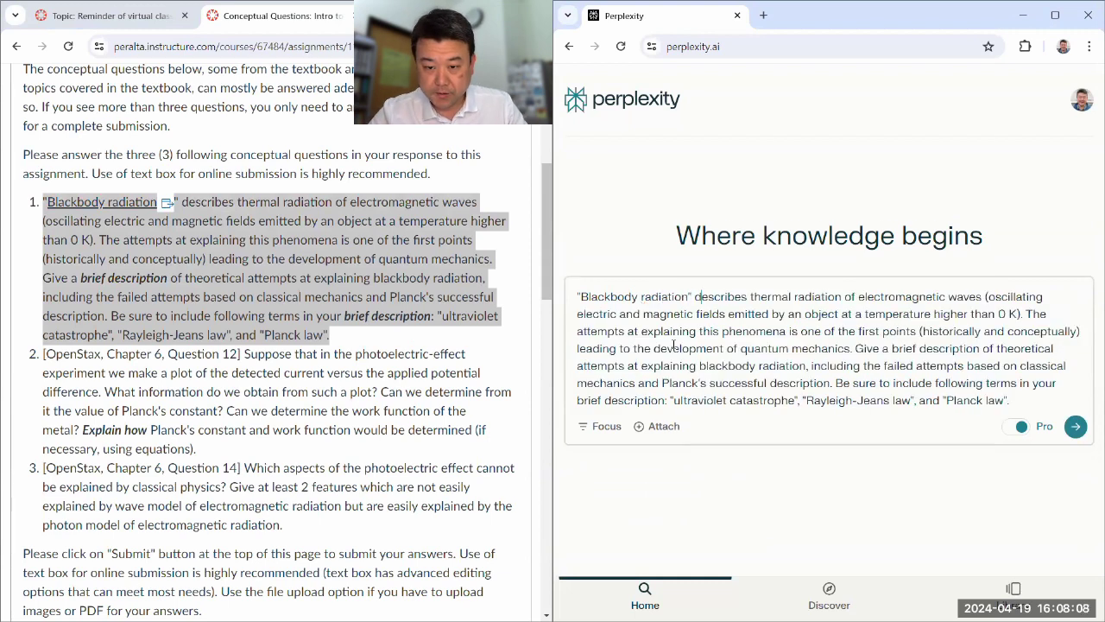
key("ctrl+Right")
key("ctrl+Right")
key("ctrl+Right")
key("ctrl+Right")
key("ctrl+Right")
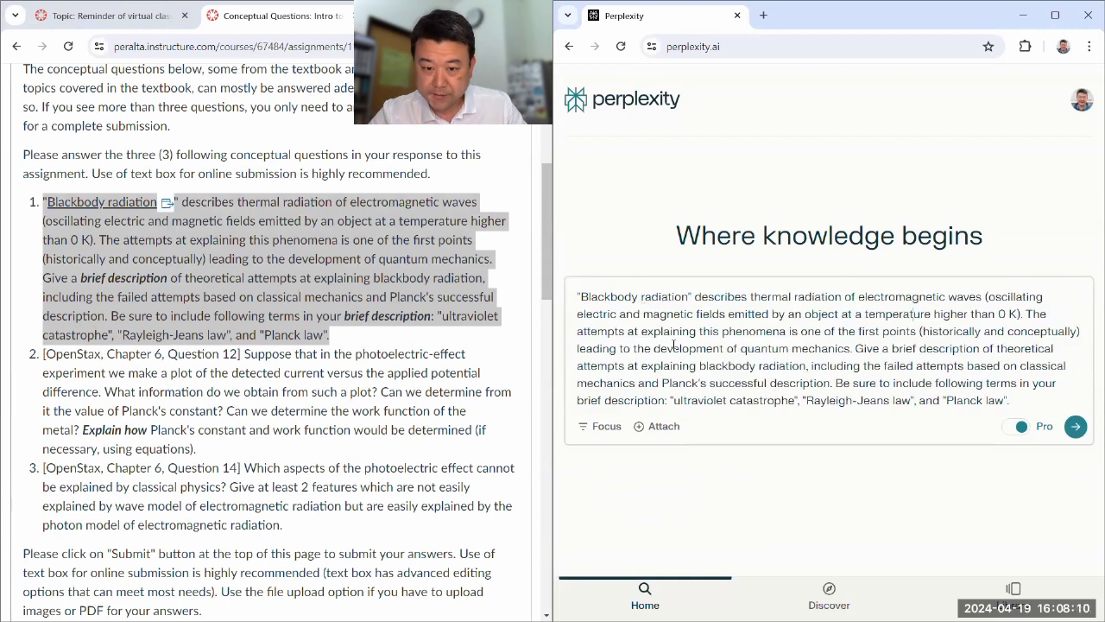
key("ctrl+Right")
key("ctrl+Right")
key("ctrl+Right")
key("ctrl+Right")
key("ctrl+Right")
key("ctrl+Right")
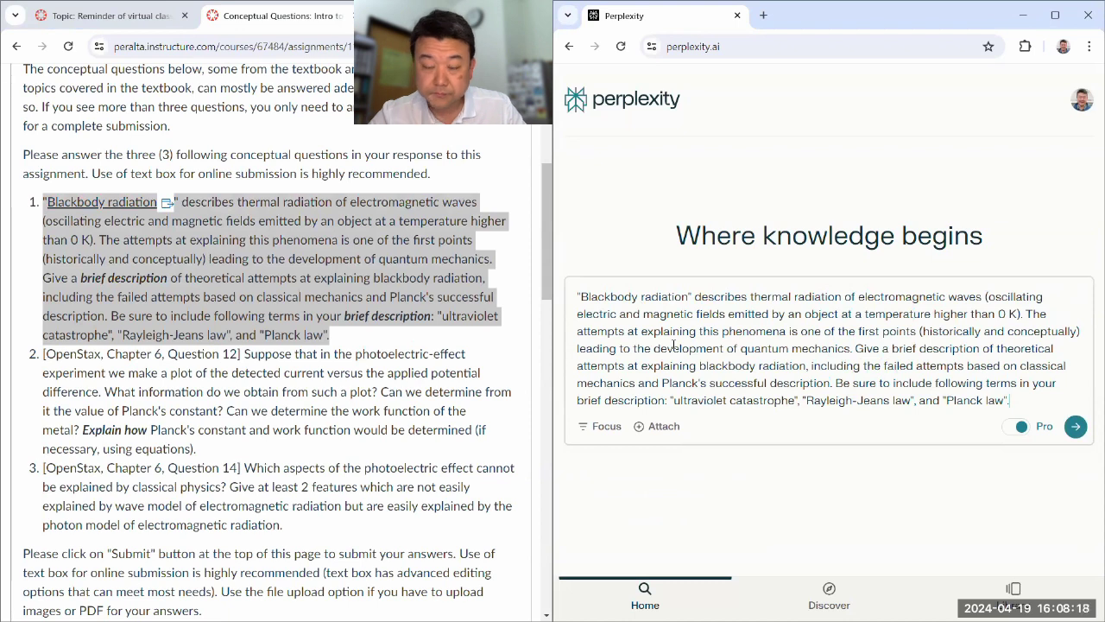
- Run the blackbody question in Pro Search and read the Rayleigh-Jeans and ultraviolet catastrophe answer
left_click(1075, 428)
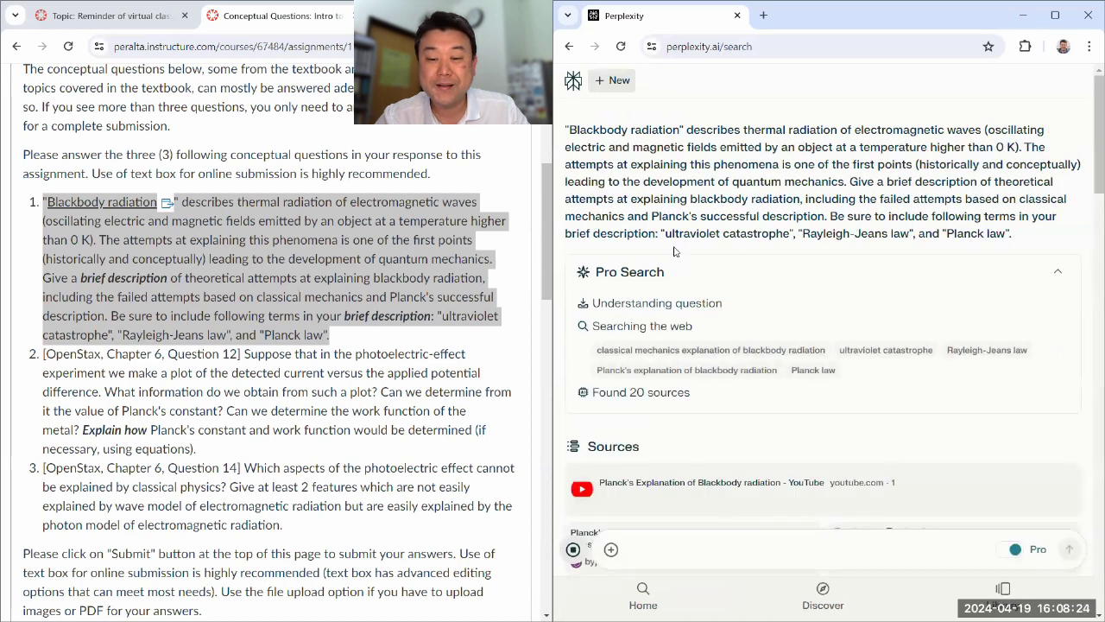
left_click_drag(658, 233, 1022, 236)
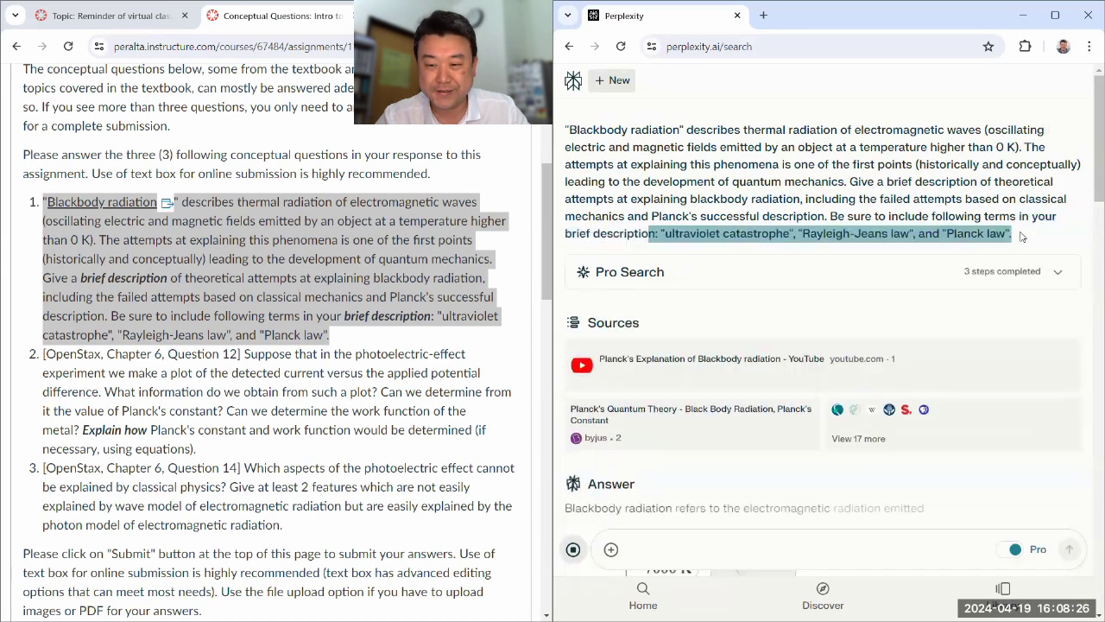
left_click(764, 233)
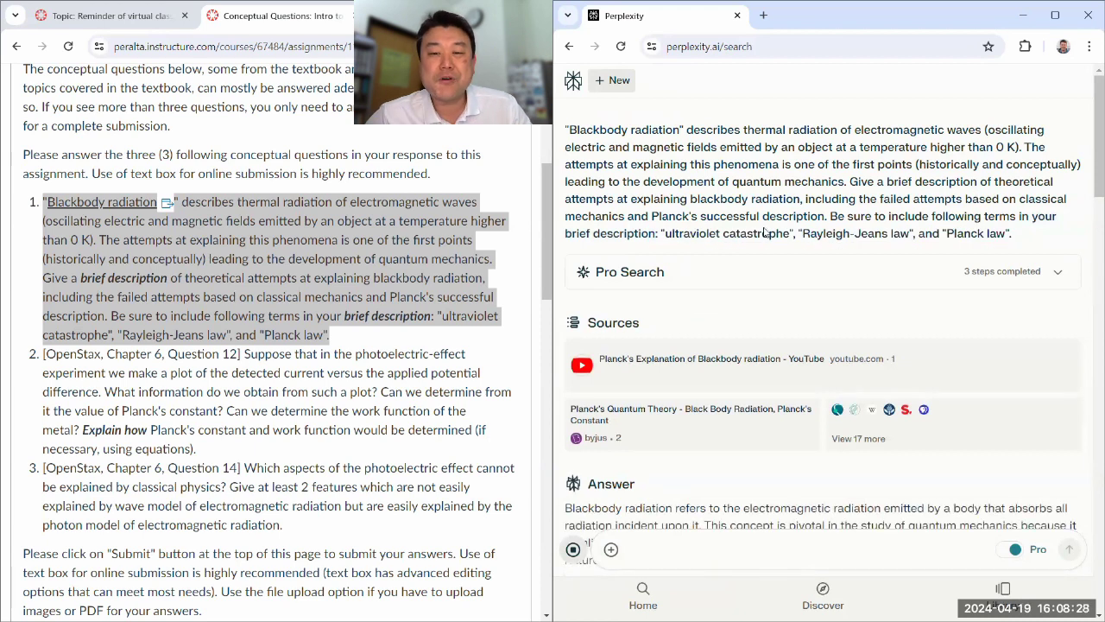
scroll(689, 254, "down", 3)
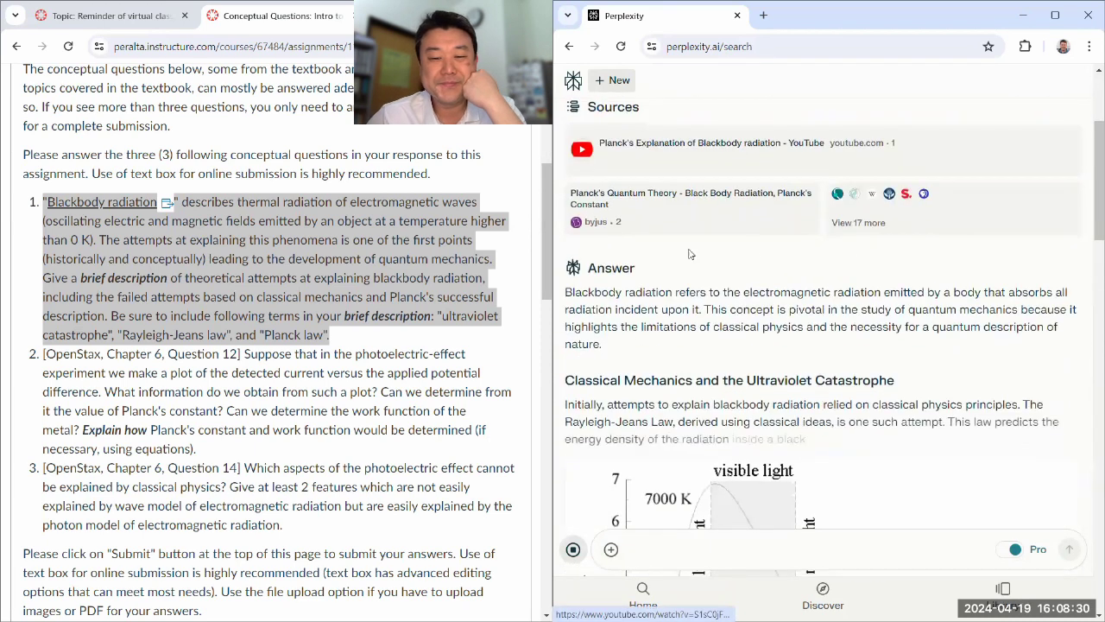
scroll(802, 233, "down", 1)
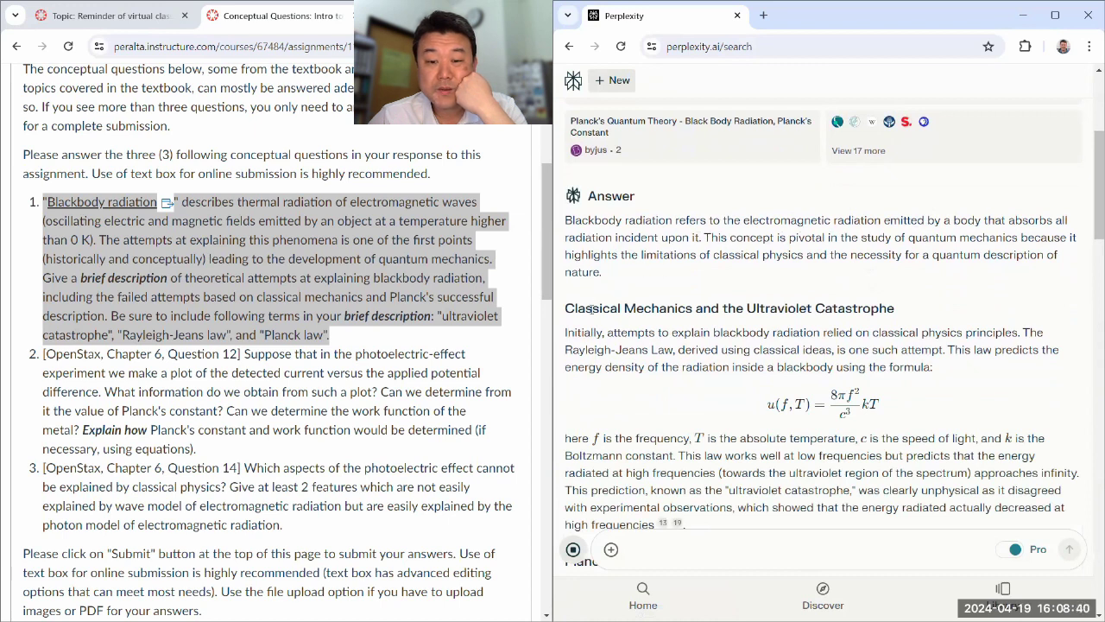
scroll(590, 308, "down", 1)
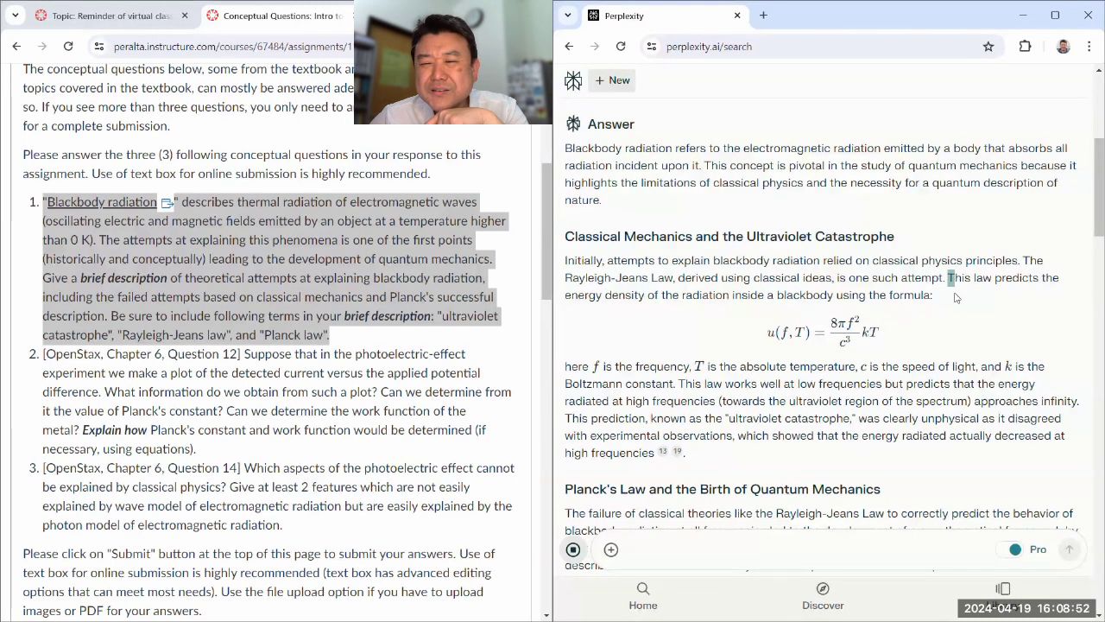
left_click_drag(957, 297, 942, 321)
left_click(922, 337)
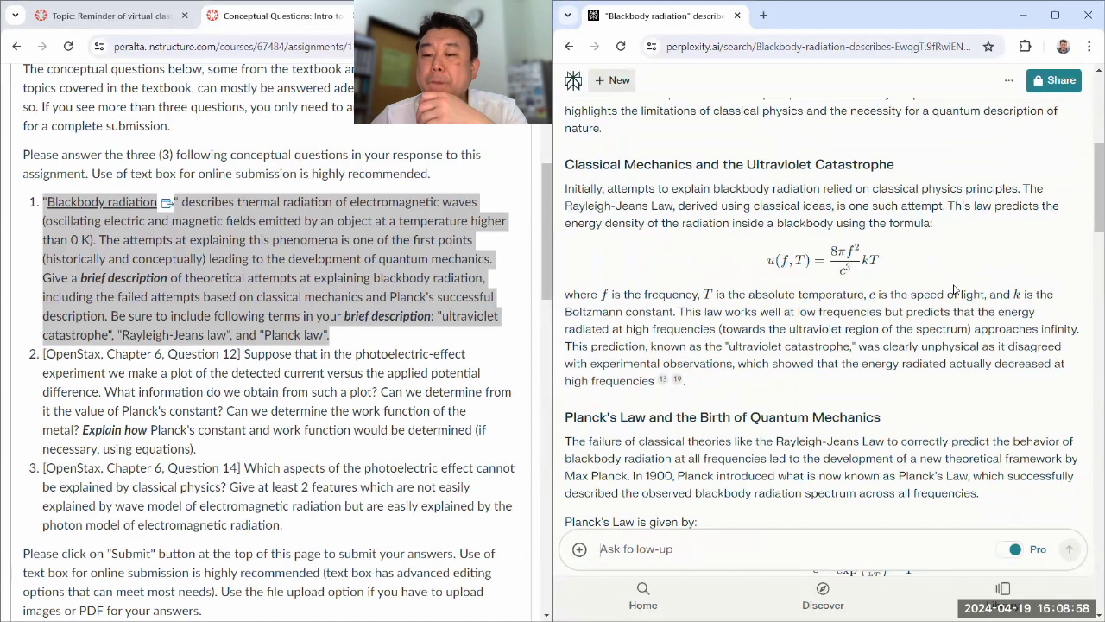
double_click(850, 252)
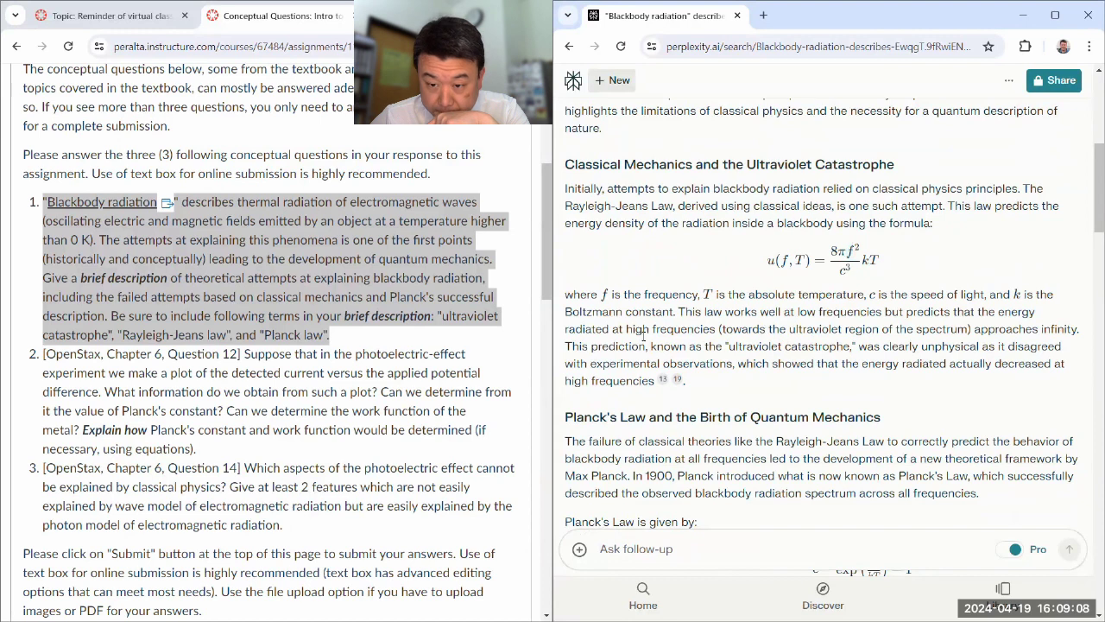
left_click_drag(716, 347, 862, 346)
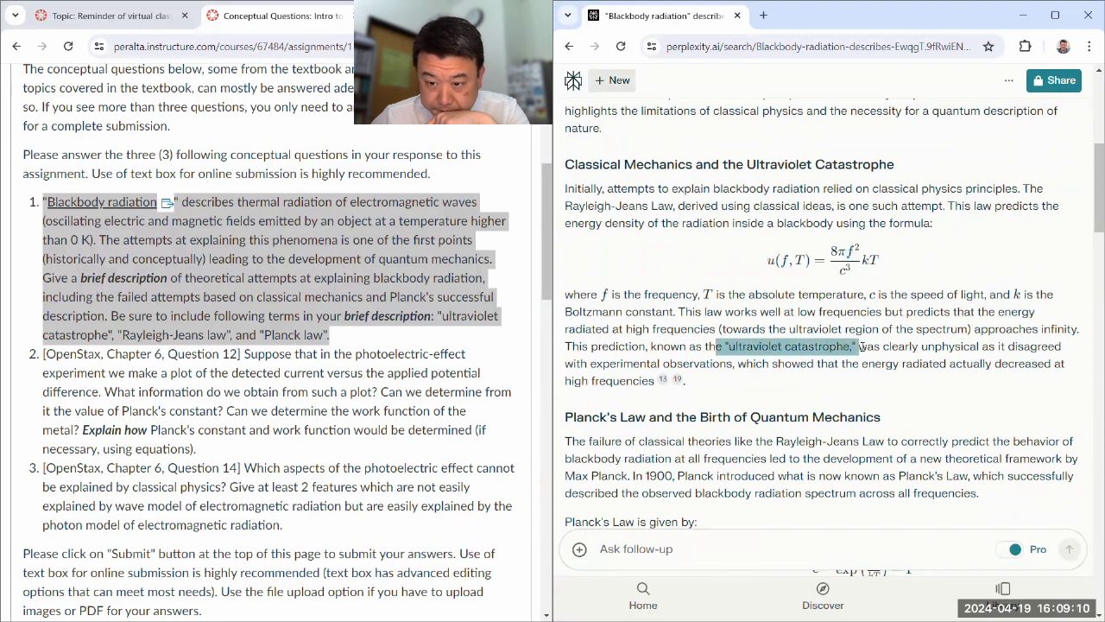
left_click(723, 331)
scroll(723, 331, "down", 1)
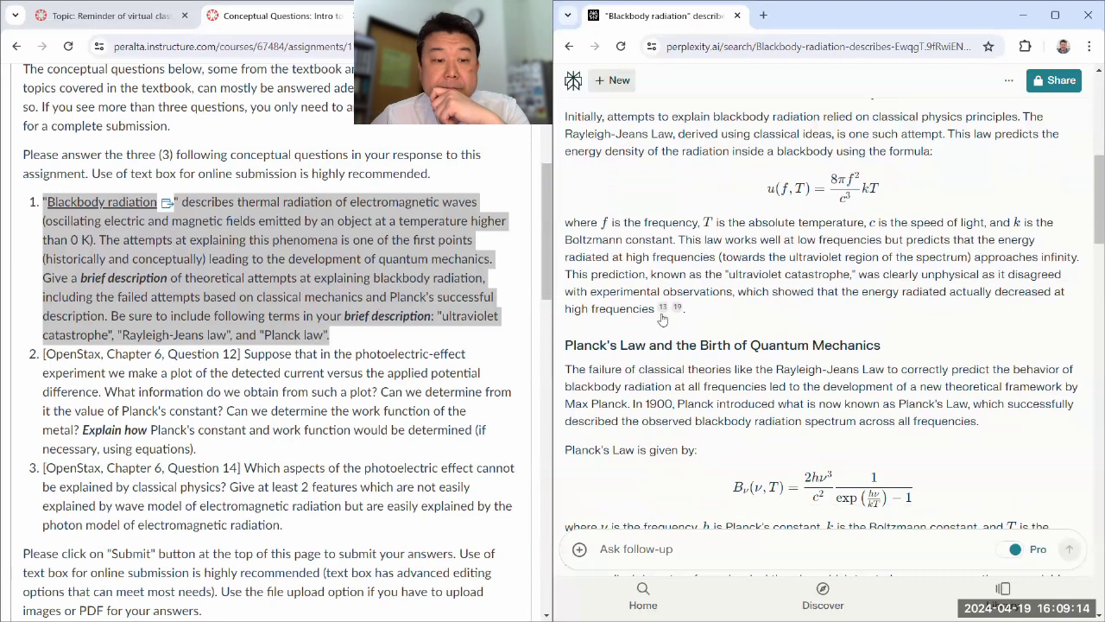
scroll(710, 256, "up", 1)
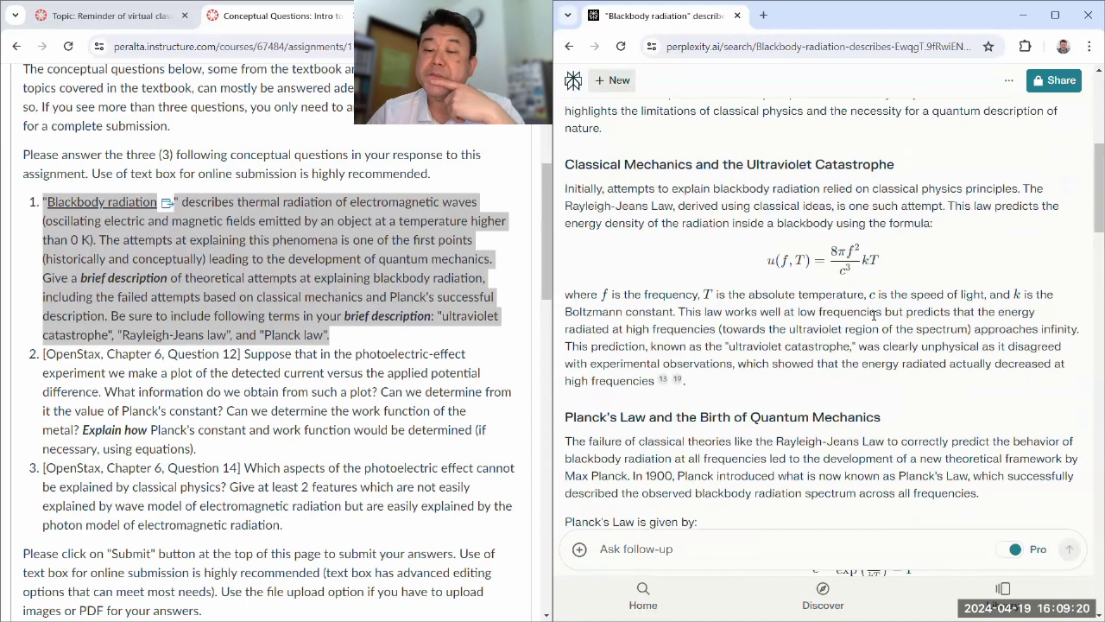
scroll(873, 315, "down", 1)
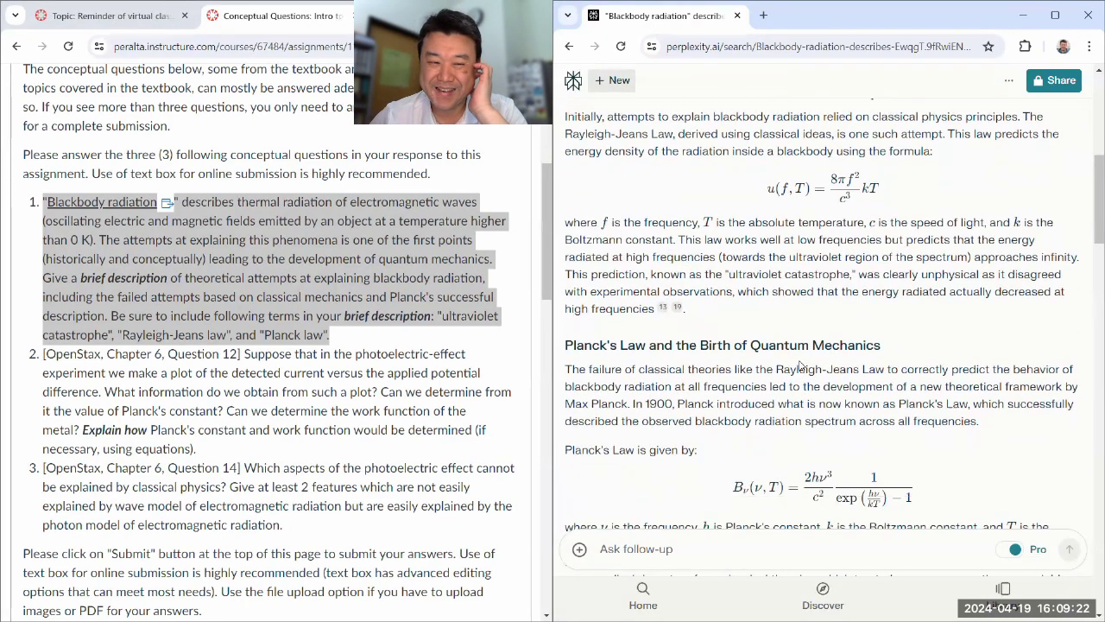
scroll(801, 364, "down", 2)
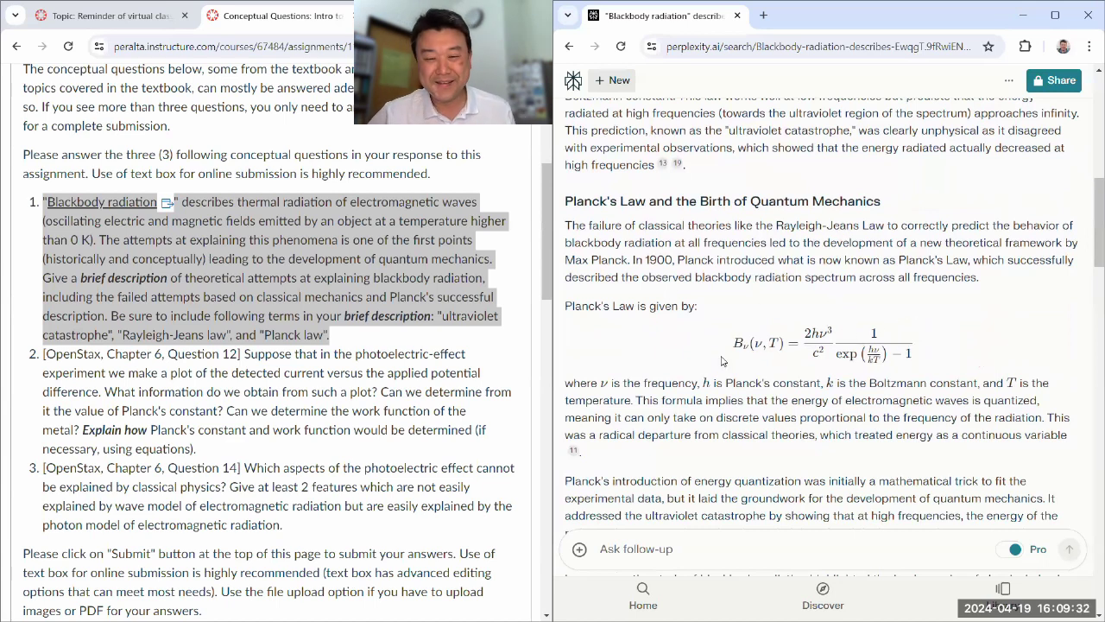
scroll(724, 362, "down", 1)
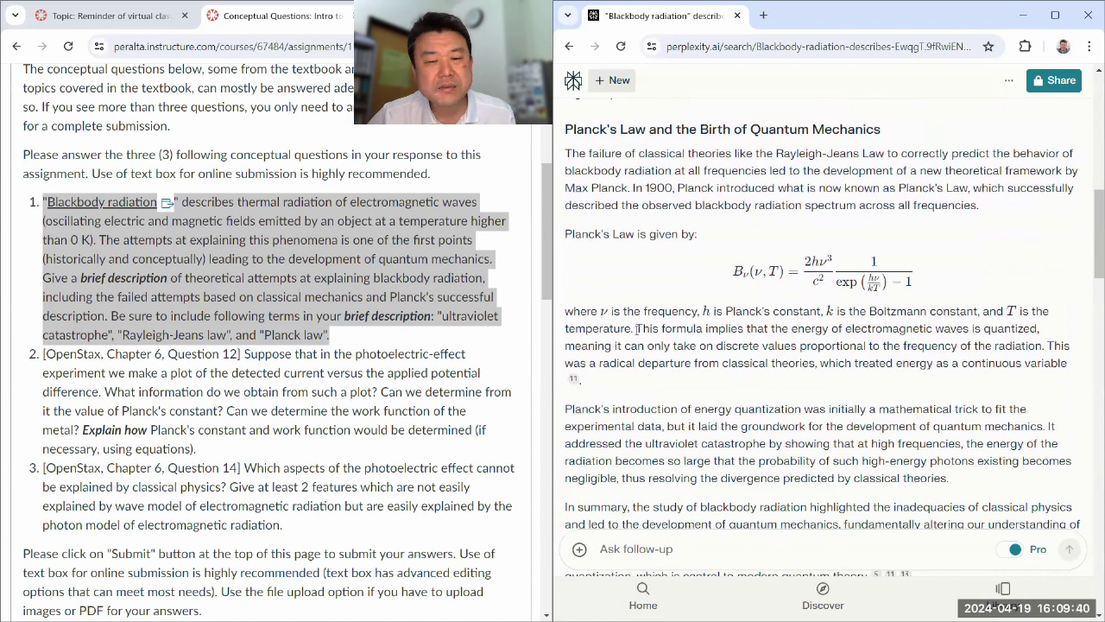
left_click_drag(637, 328, 1039, 328)
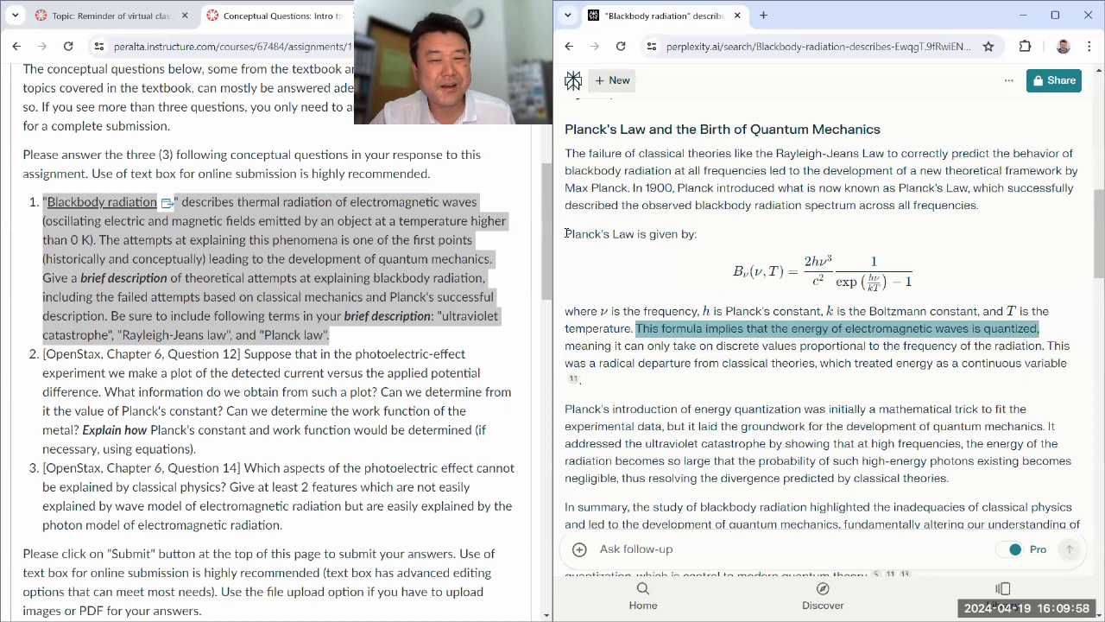
left_click_drag(566, 233, 828, 360)
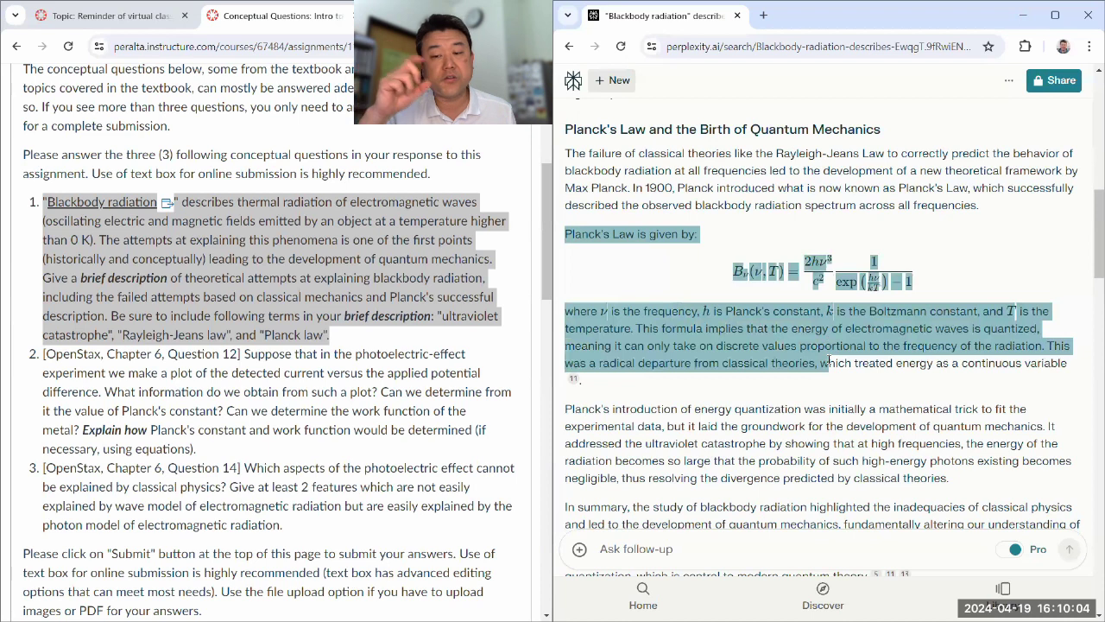
left_click(829, 205)
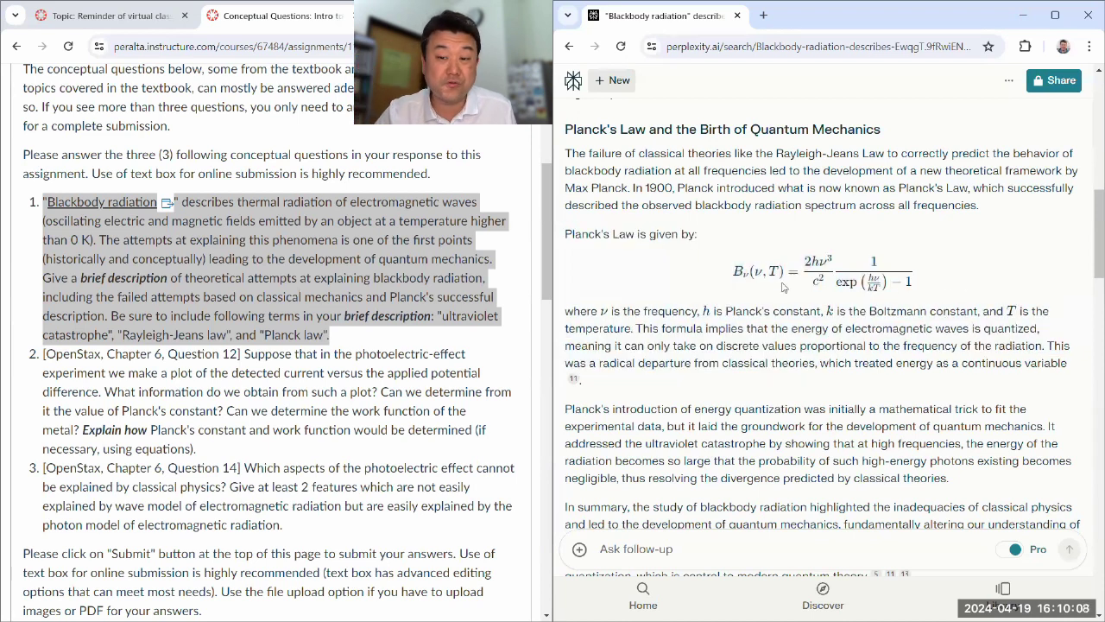
left_click_drag(915, 285, 734, 274)
left_click(732, 312)
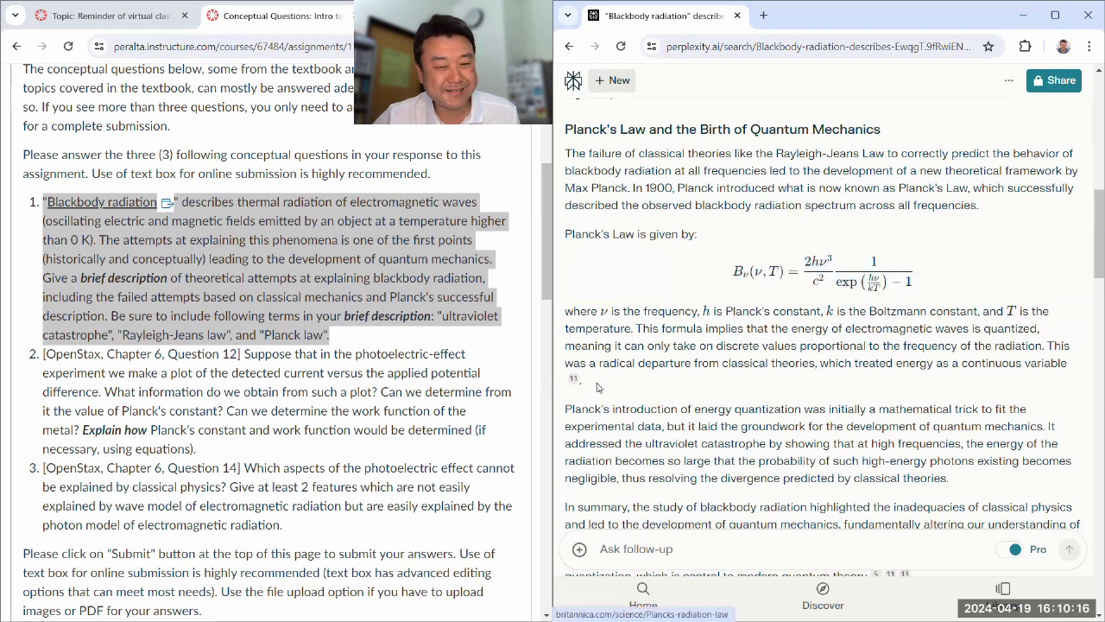
scroll(641, 429, "down", 2)
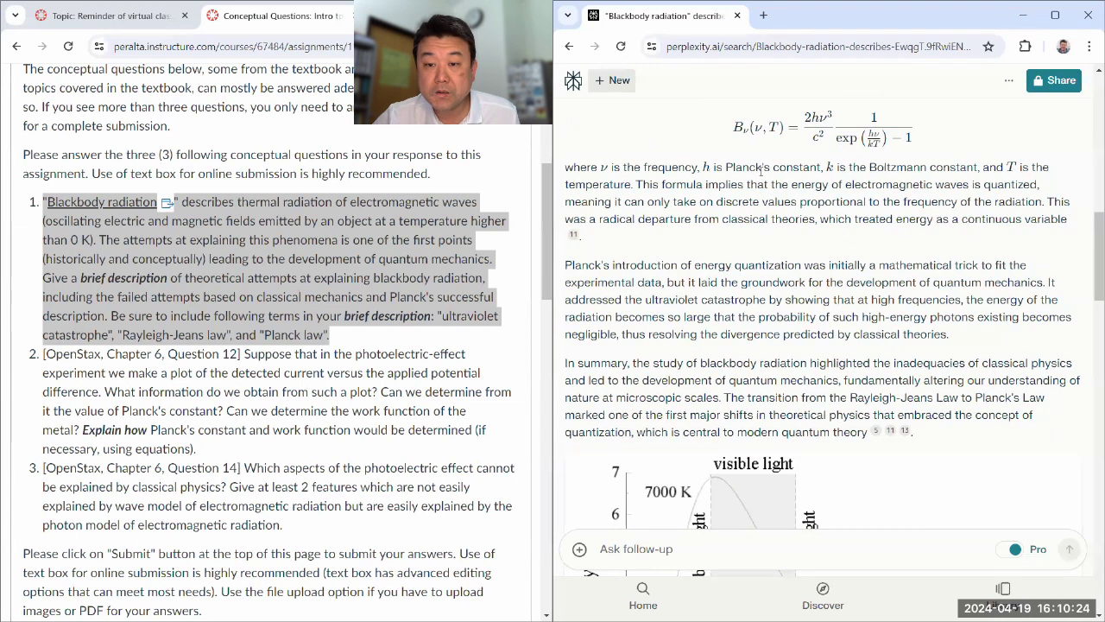
left_click_drag(698, 169, 715, 169)
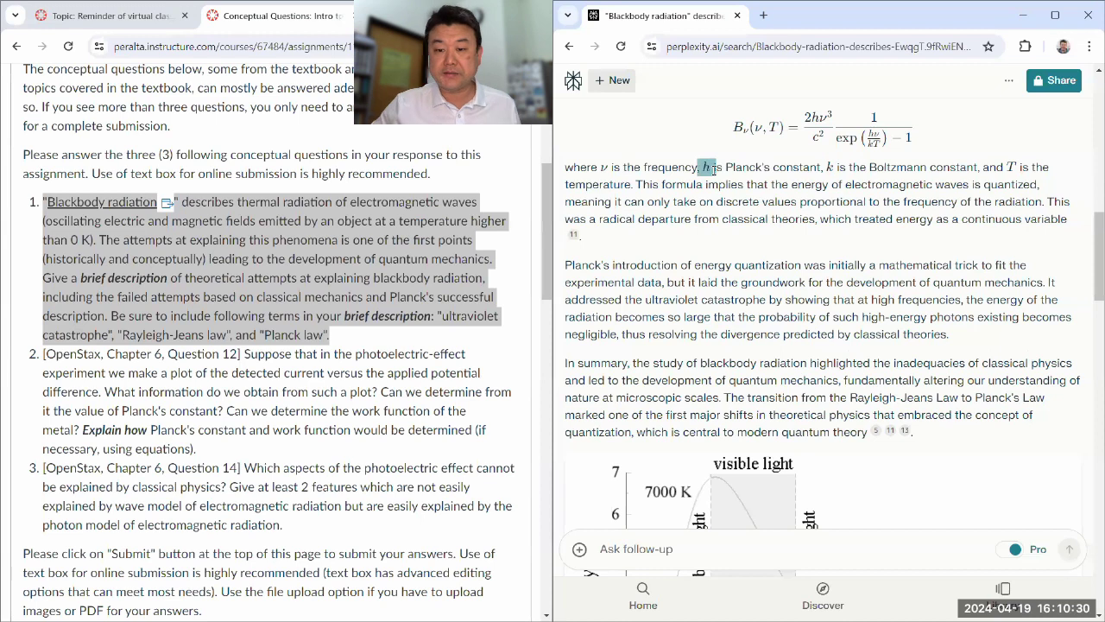
left_click(688, 231)
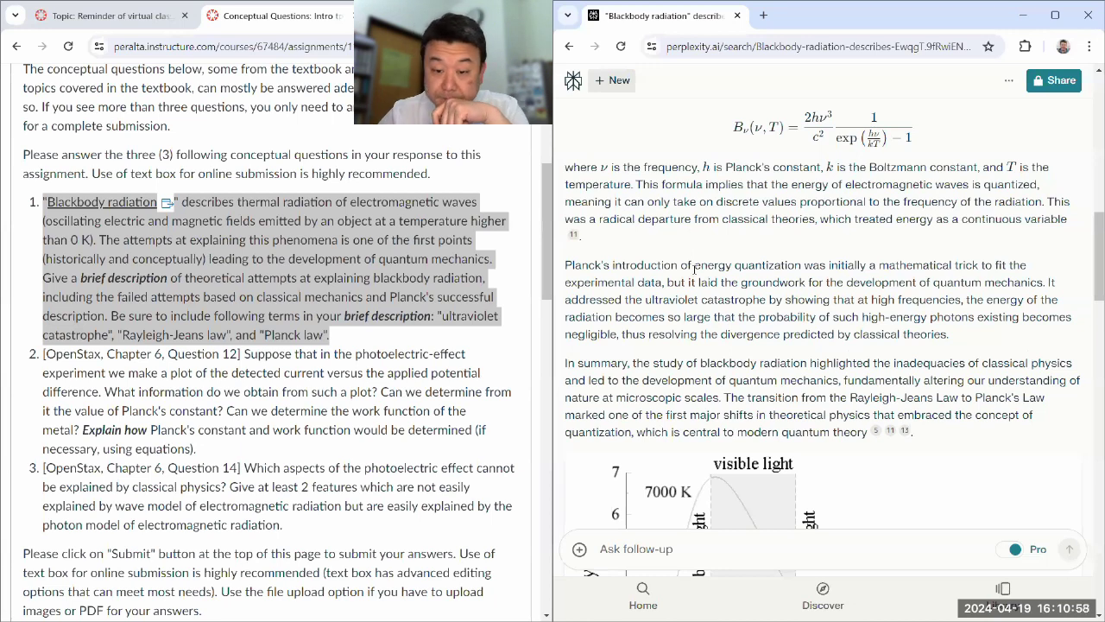
scroll(695, 272, "down", 2)
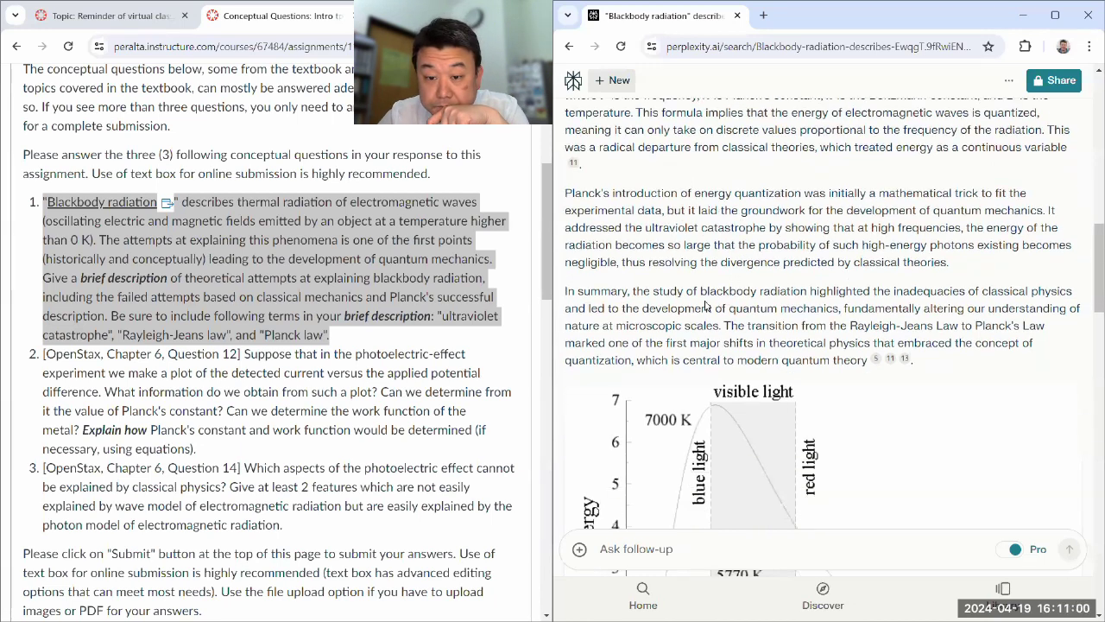
scroll(705, 303, "down", 4)
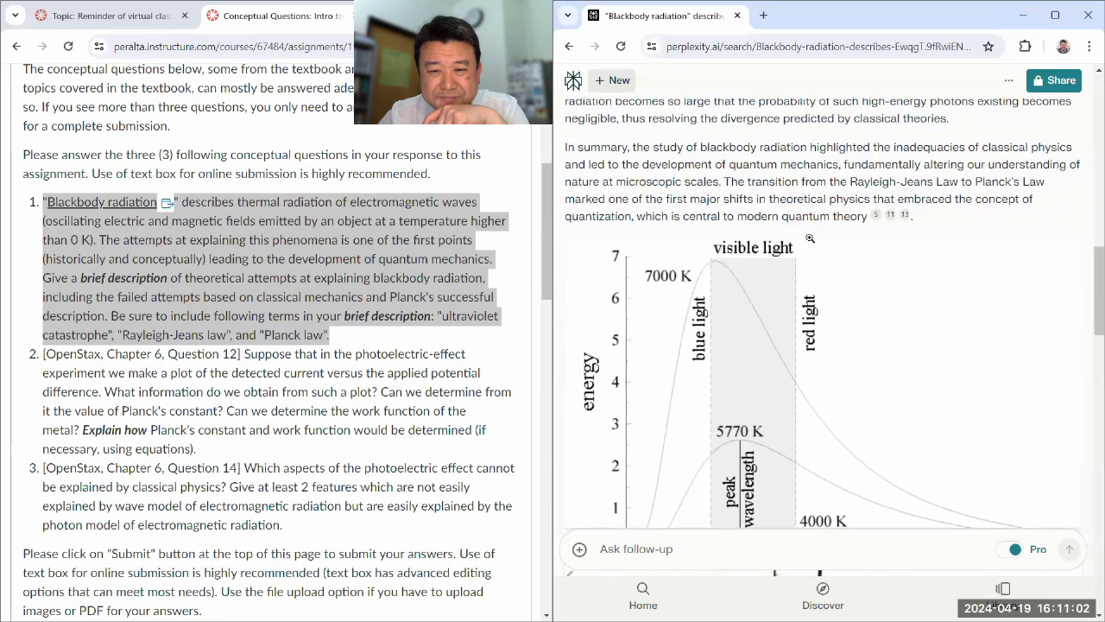
scroll(810, 238, "up", 4)
scroll(777, 259, "up", 6)
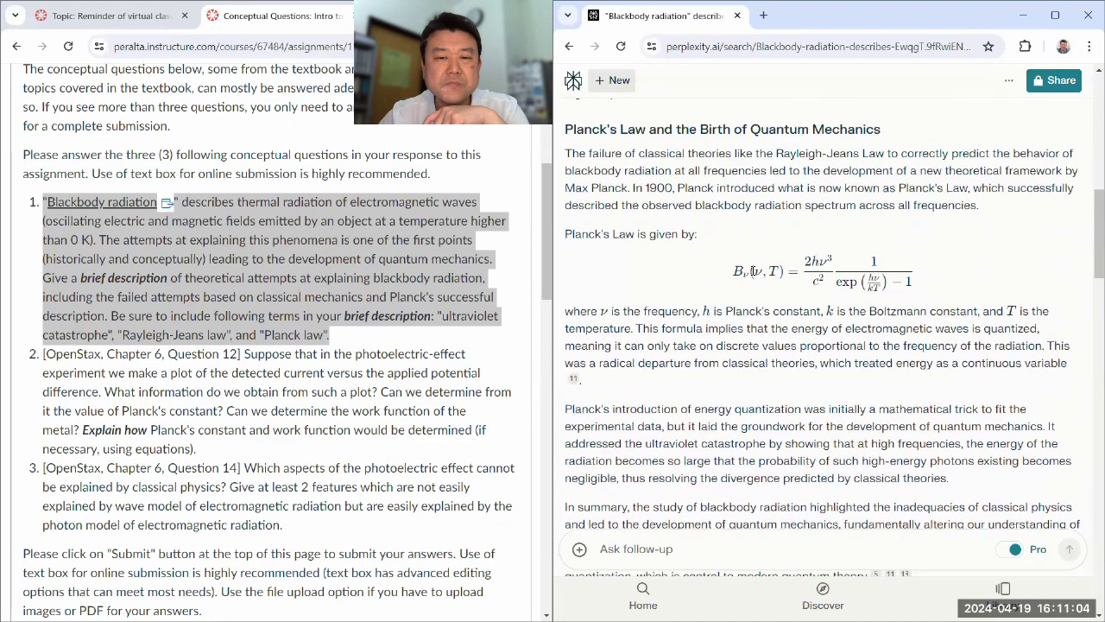
scroll(752, 271, "up", 2)
scroll(752, 271, "up", 5)
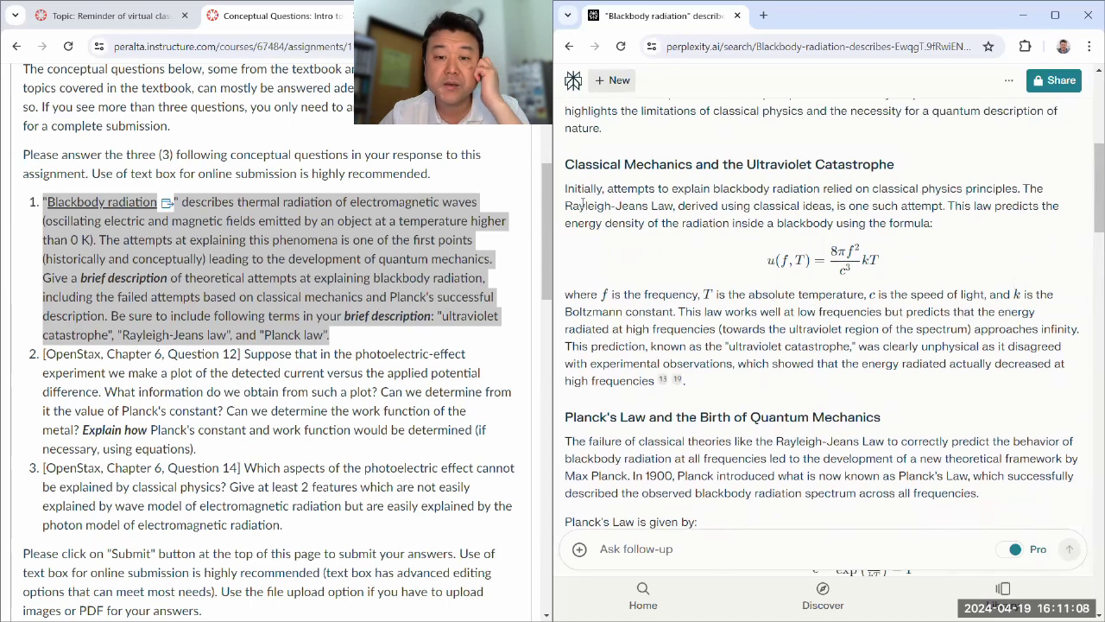
mouse_move(565, 208)
left_mouse_down()
mouse_move(724, 223)
mouse_move(835, 204)
left_mouse_up()
left_click(756, 209)
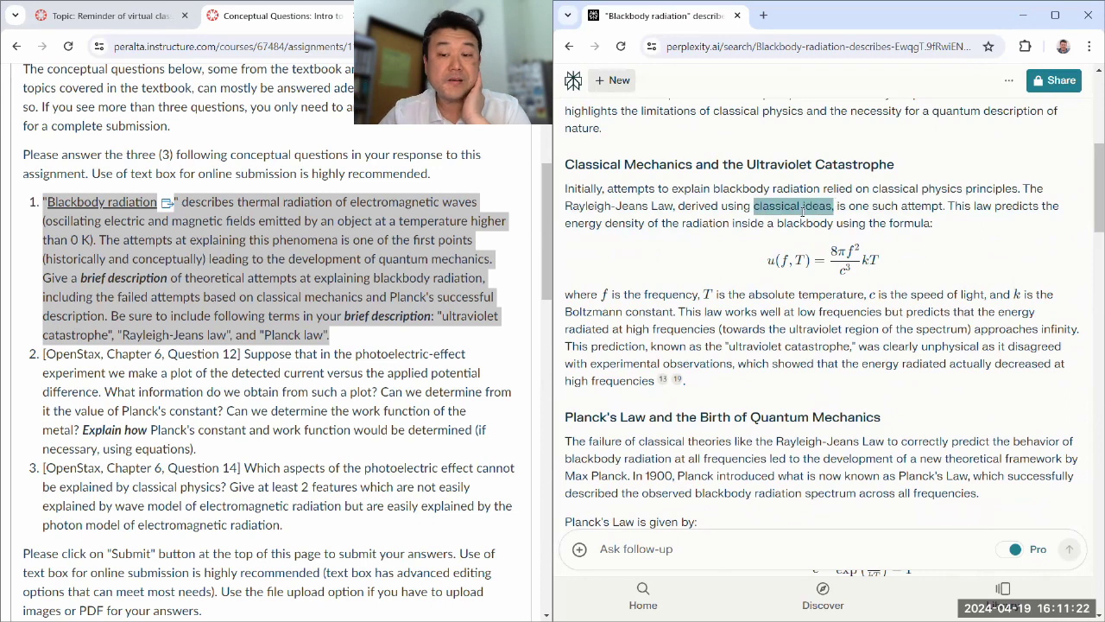
scroll(832, 208, "down", 3)
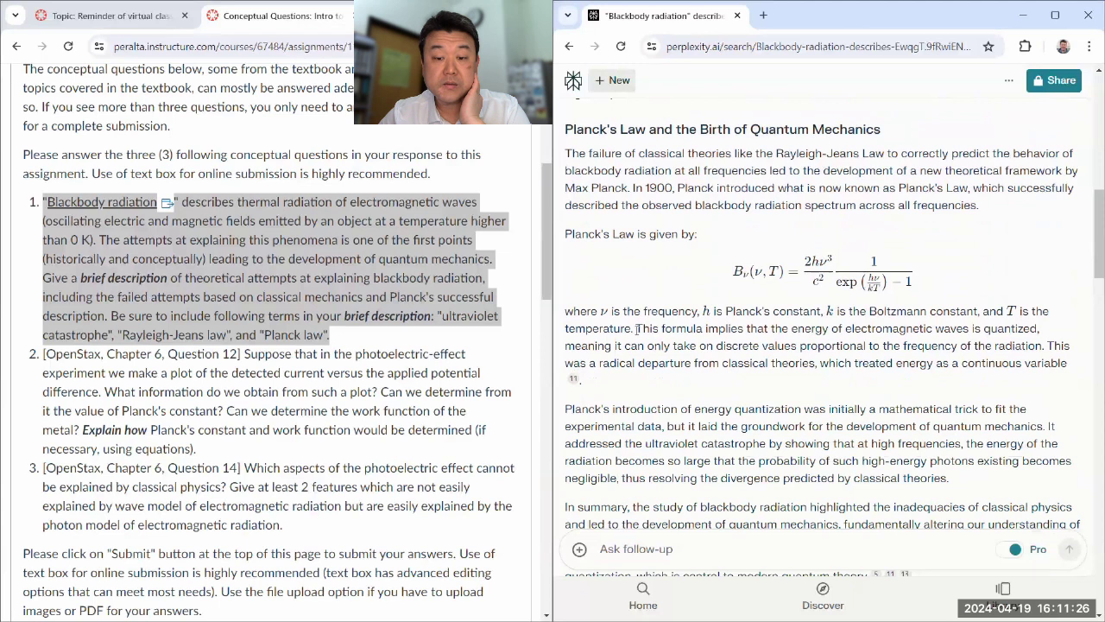
left_click_drag(636, 329, 1041, 337)
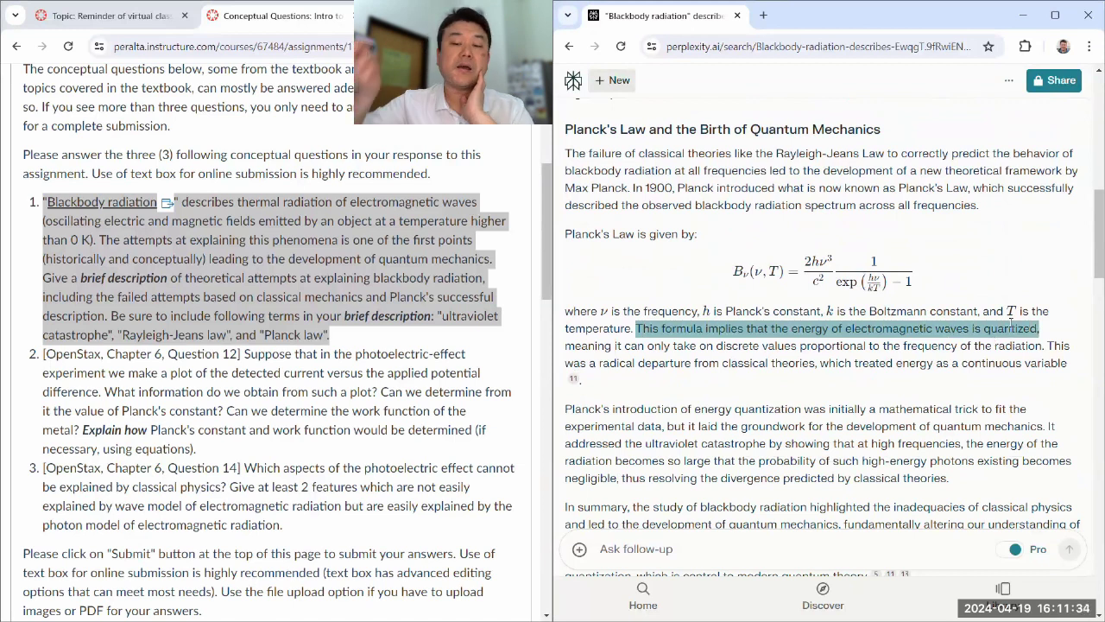
left_click(721, 339)
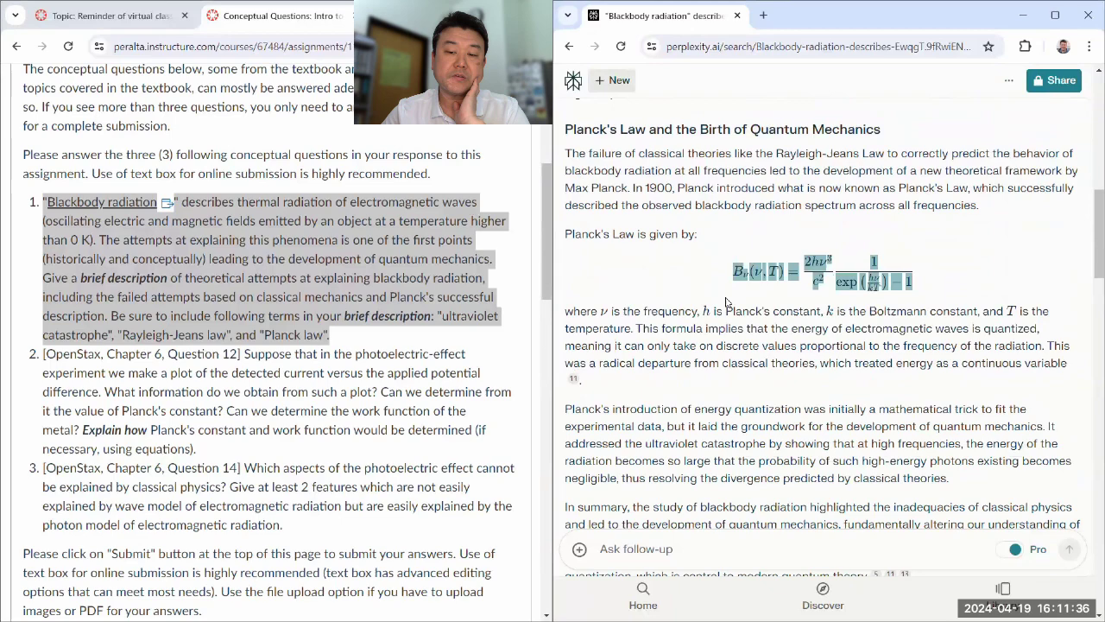
scroll(744, 332, "down", 3)
scroll(729, 338, "down", 2)
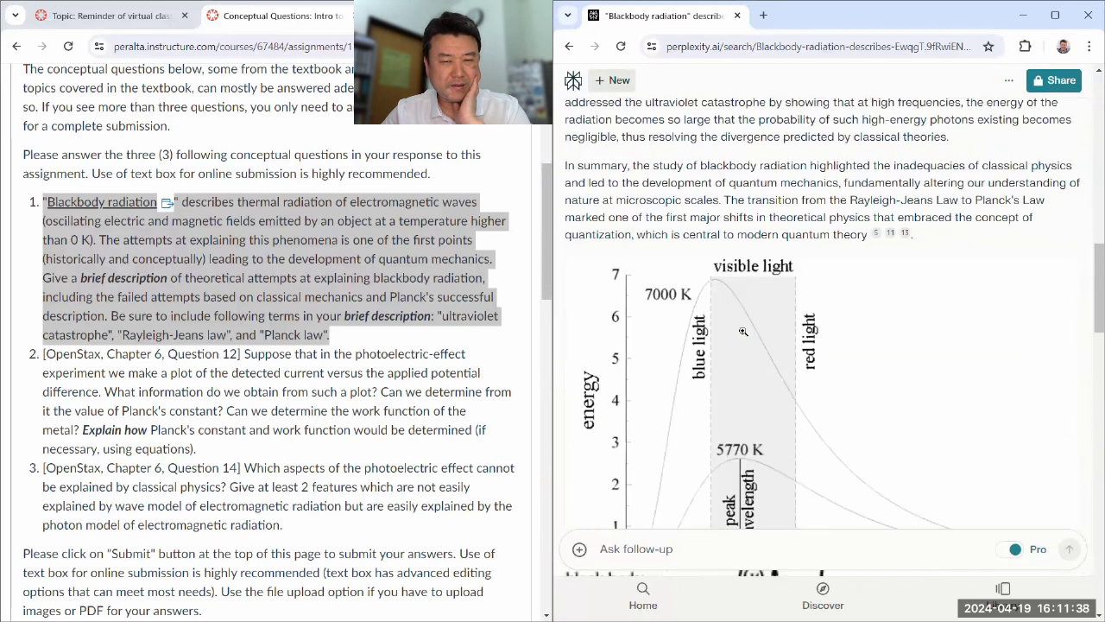
scroll(712, 345, "down", 5)
scroll(684, 355, "down", 5)
scroll(683, 355, "down", 5)
scroll(681, 358, "down", 5)
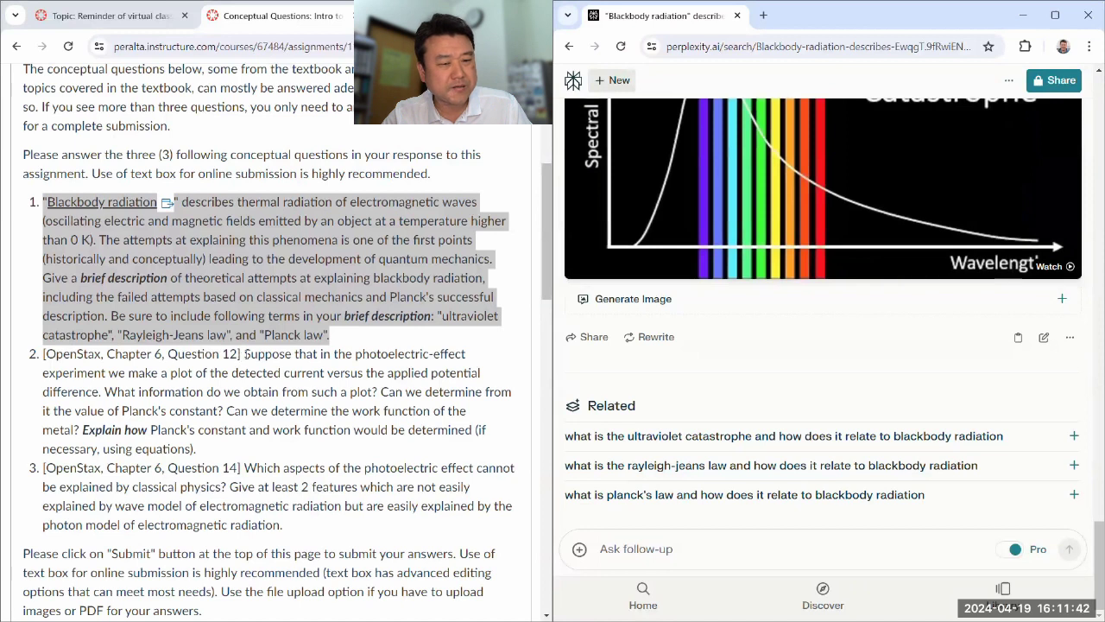
- Submit Canvas Question 2 on the photoelectric effect as a Pro Search follow-up
left_click_drag(245, 354, 259, 446)
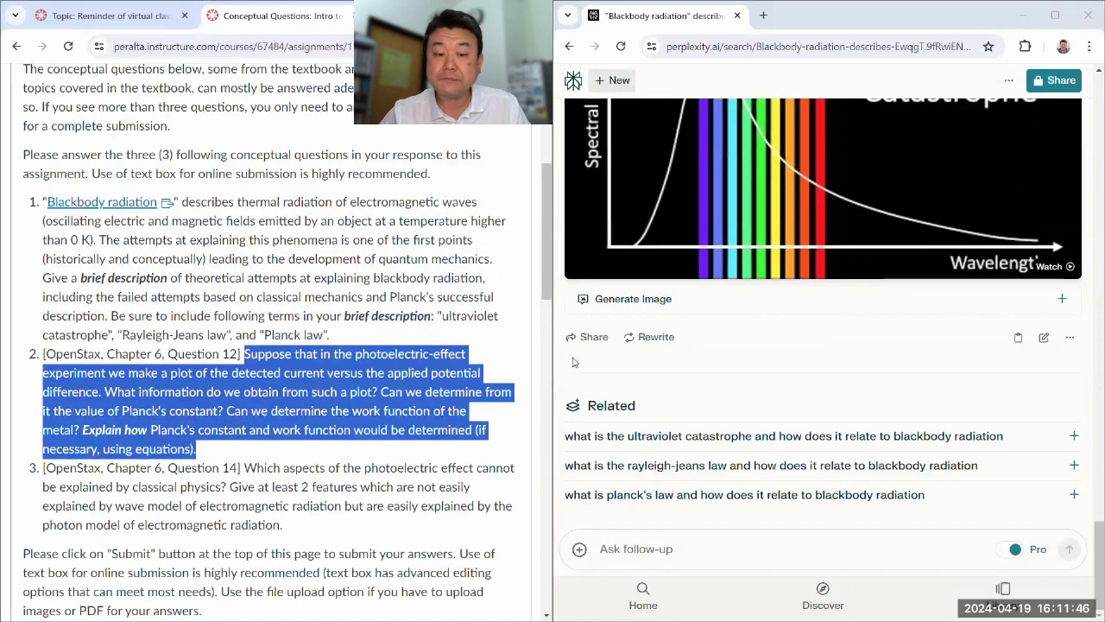
left_click(645, 549)
type("Suppose that in the photoelectric-effect experiment we make a plot of the detected current versus the applied potential difference. What information do we obtain from such a plot? Can we determine from it the value of Planck's constant? Can we determine the work function of the metal? Explain how Planck's constant and work function would be determined (if necessary, using equations).")
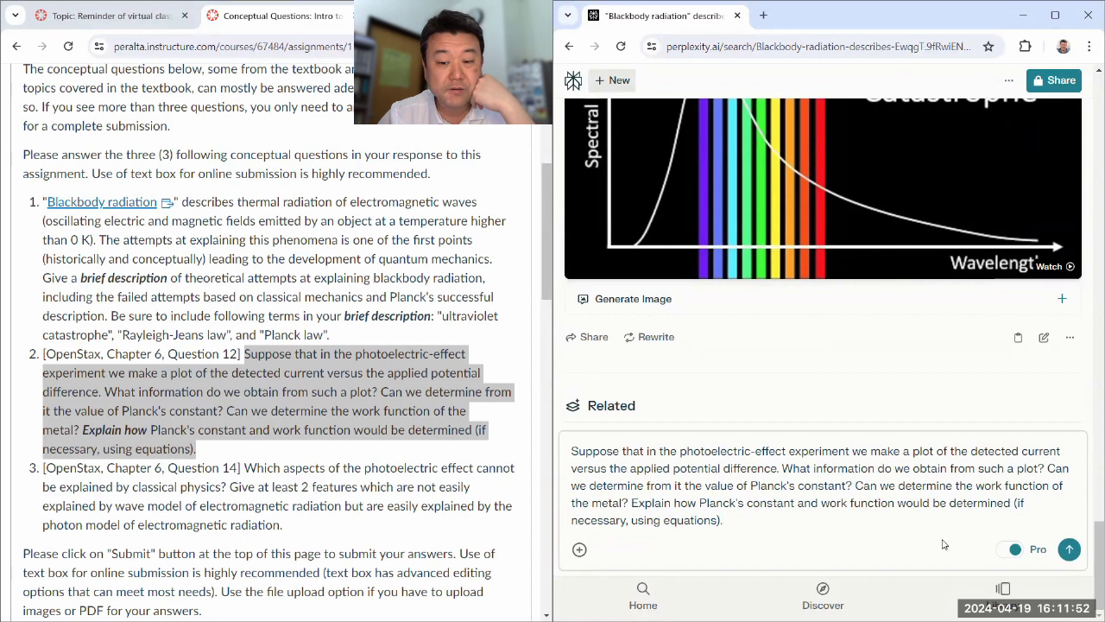
left_click(1068, 549)
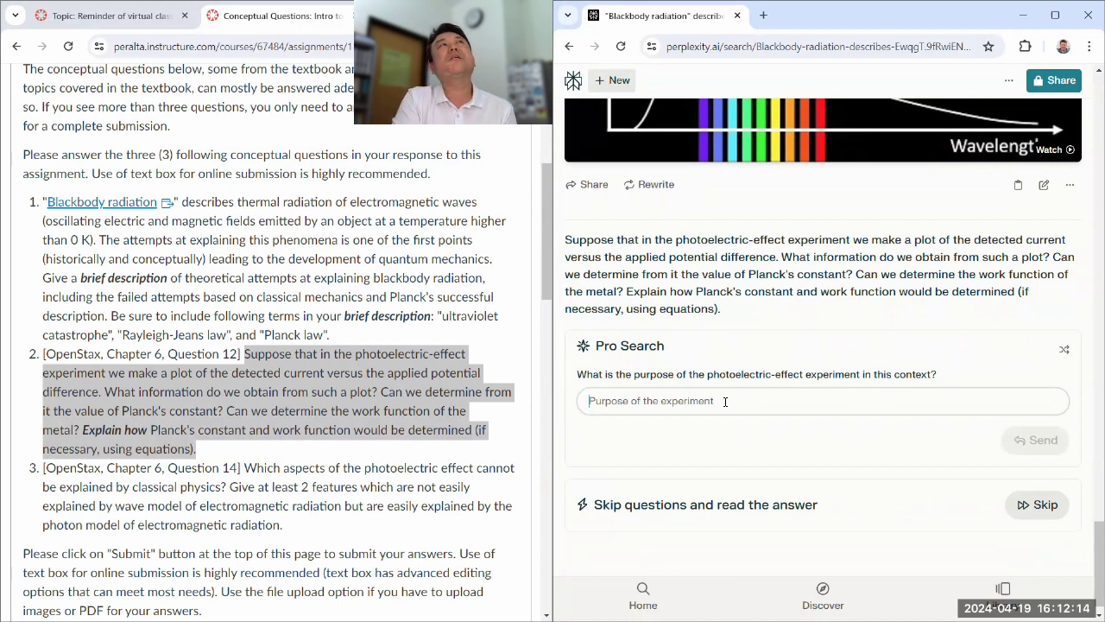
- Reply 'Explore quantum mechanics' to Pro Search's clarifying question about the experiment's purpose
type("Ex")
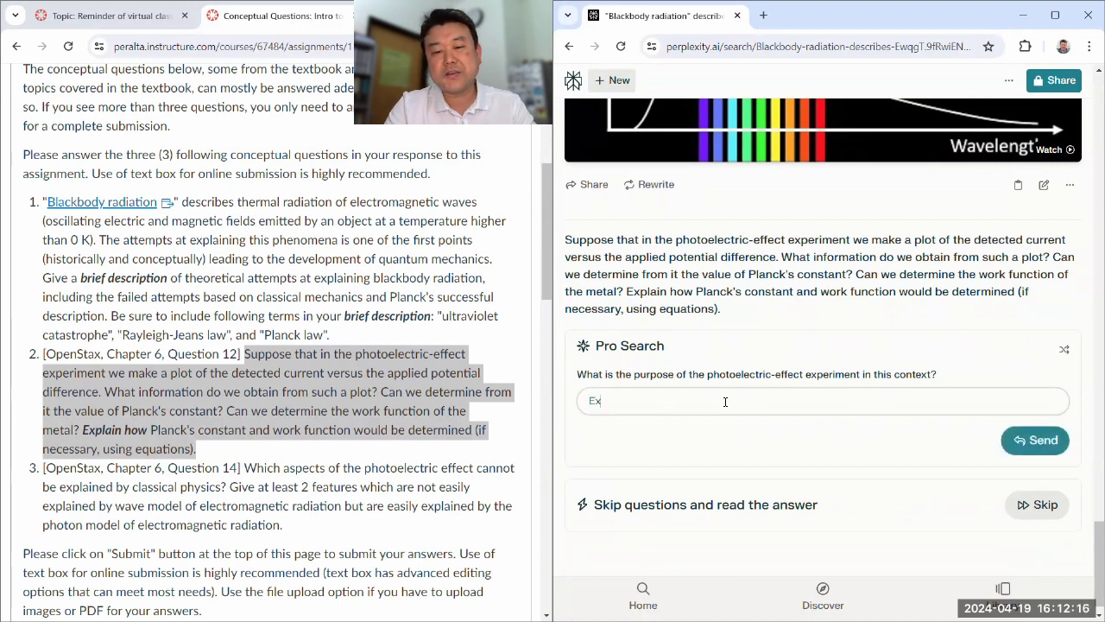
type("plore quantum m")
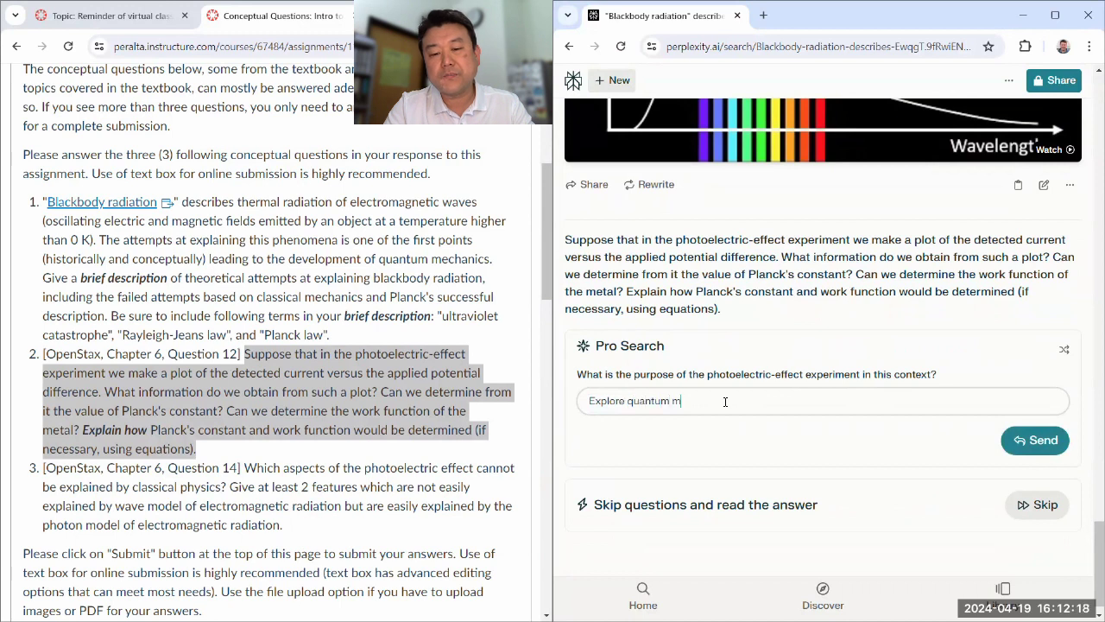
type("echanics")
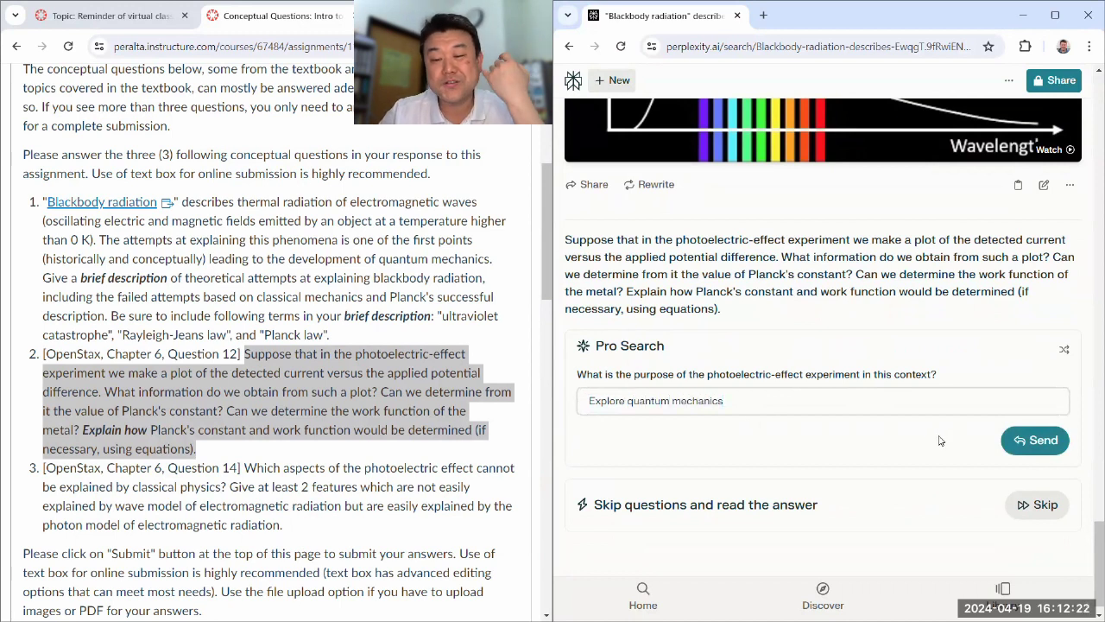
left_click(1036, 441)
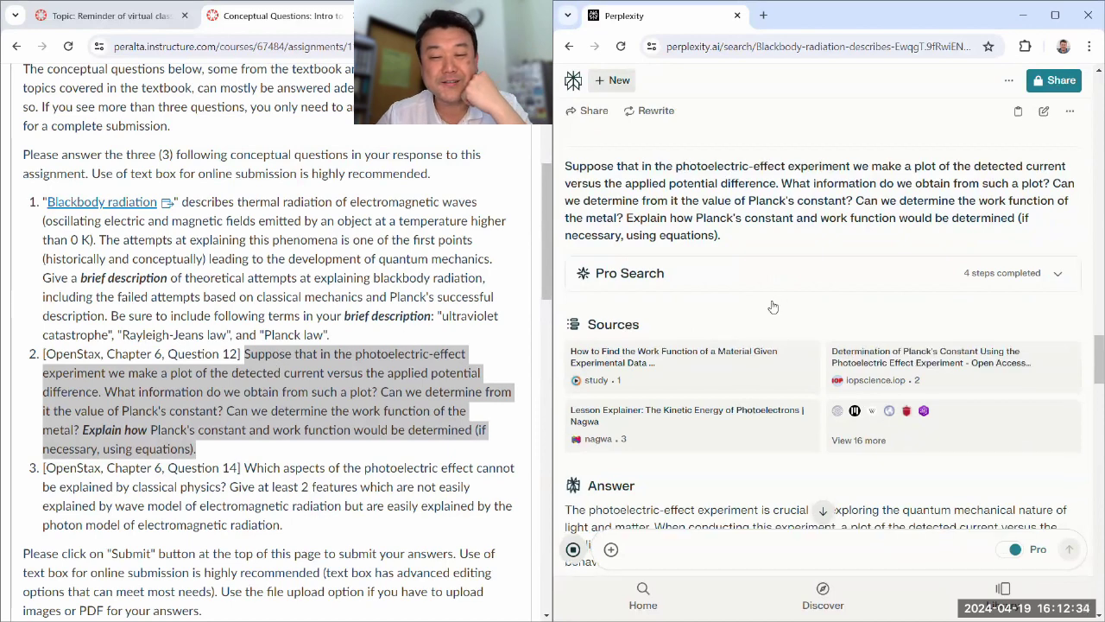
scroll(764, 307, "down", 3)
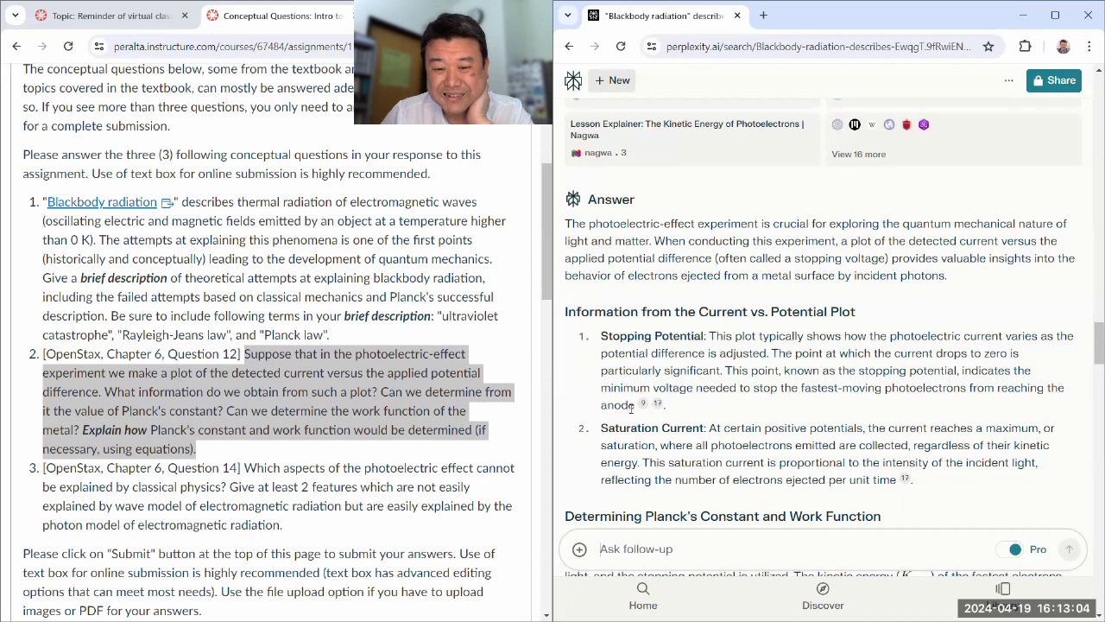
- Highlight the stopping potential, Planck's constant and light-intensity passages of the answer
left_click_drag(631, 409, 598, 360)
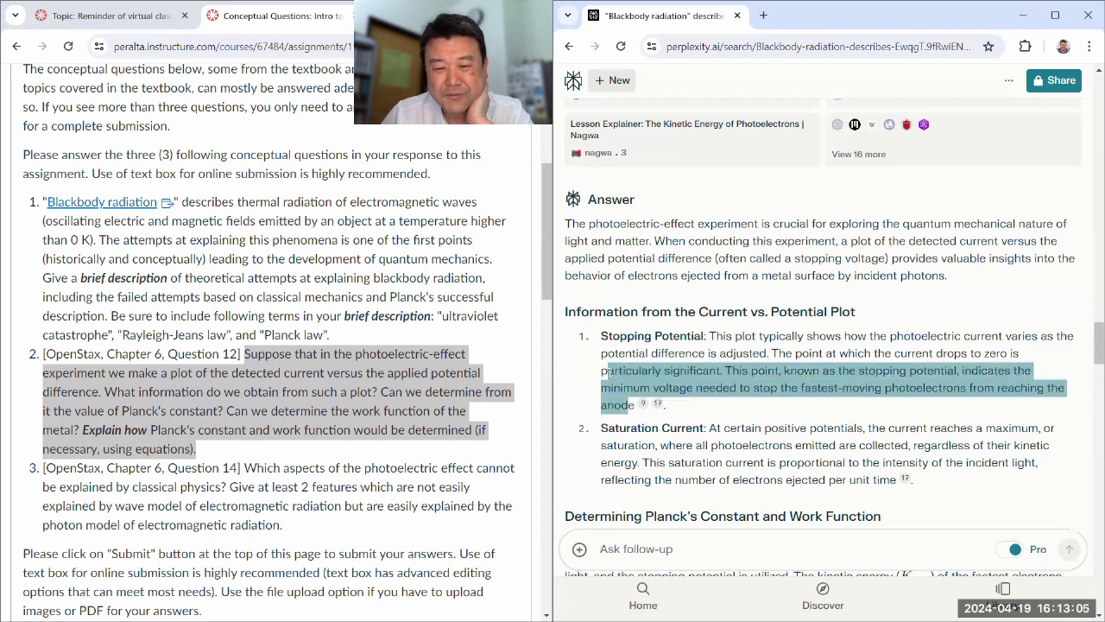
left_click(602, 336)
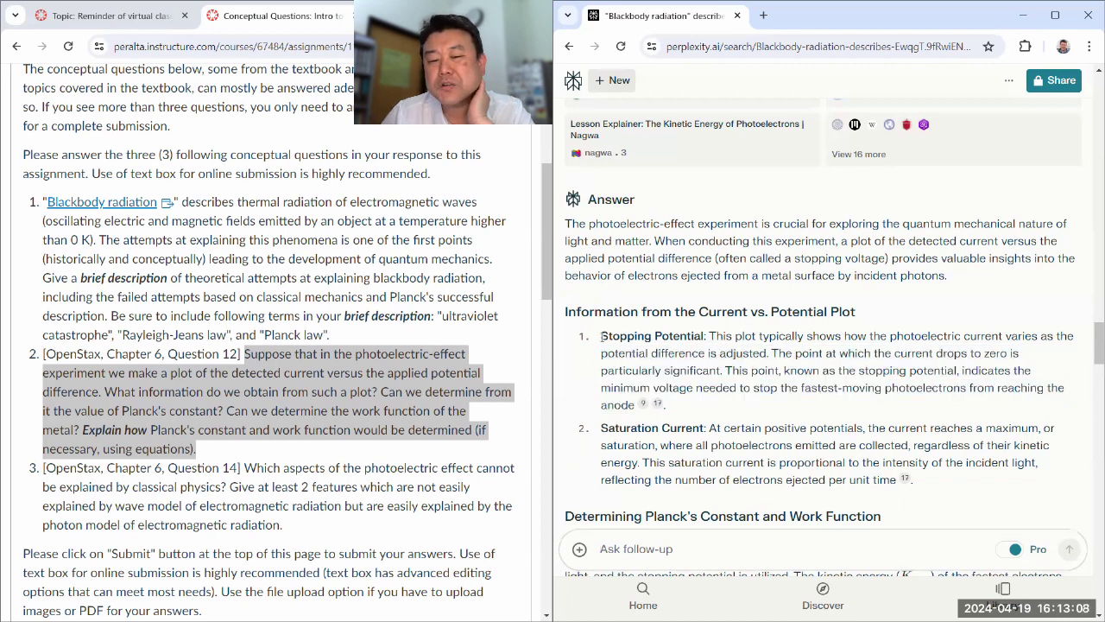
left_click_drag(602, 336, 681, 383)
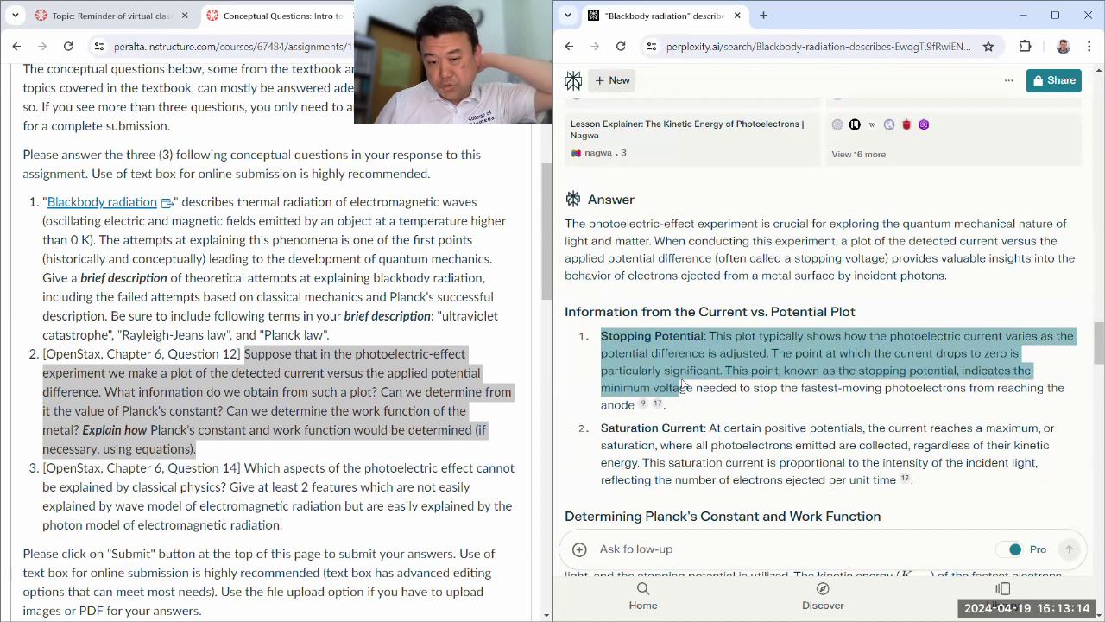
left_click(681, 399)
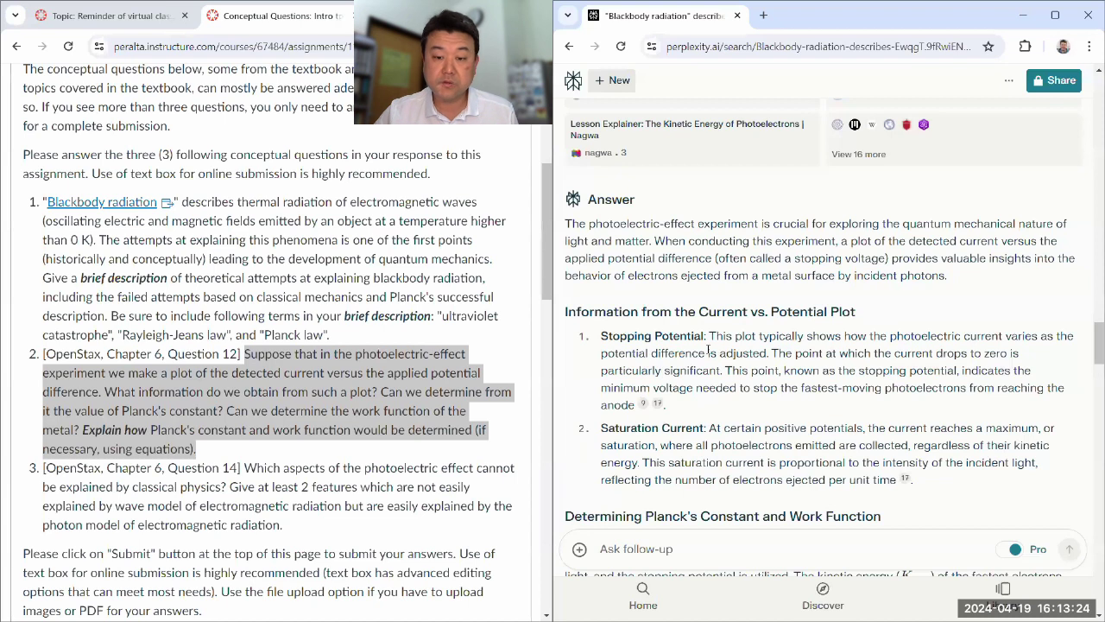
scroll(708, 350, "down", 1)
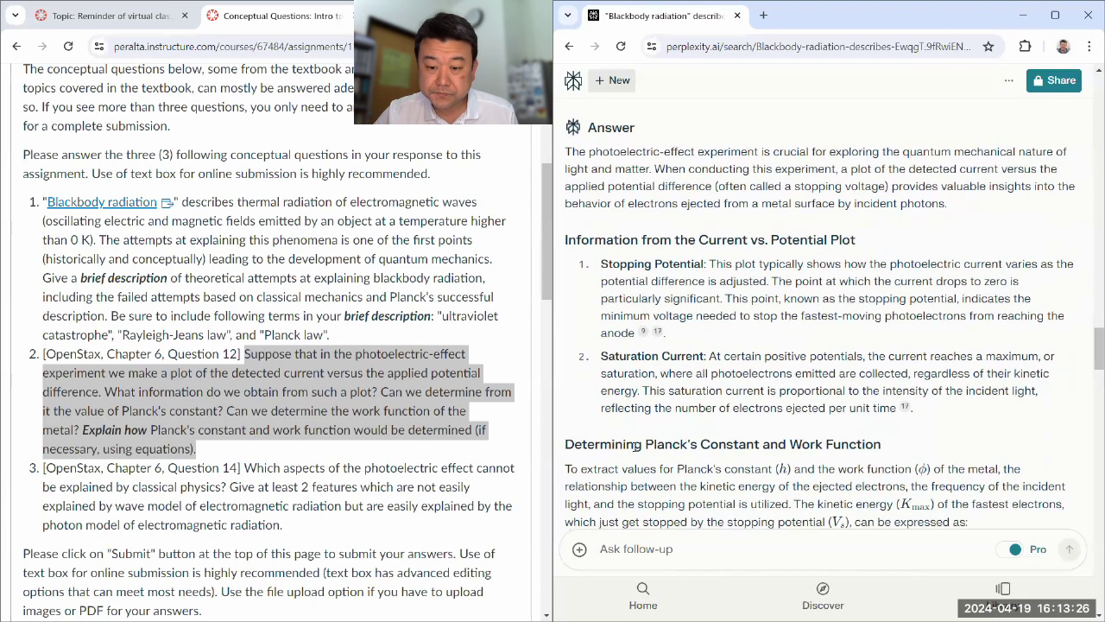
left_click_drag(621, 443, 1024, 488)
left_click(635, 386)
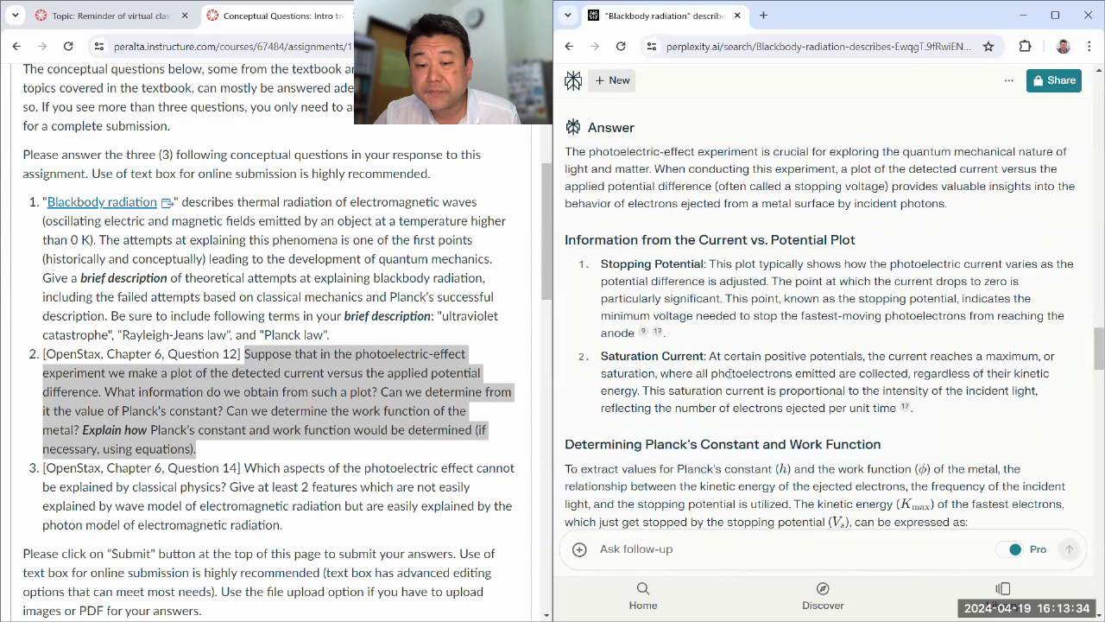
left_click_drag(604, 408, 895, 408)
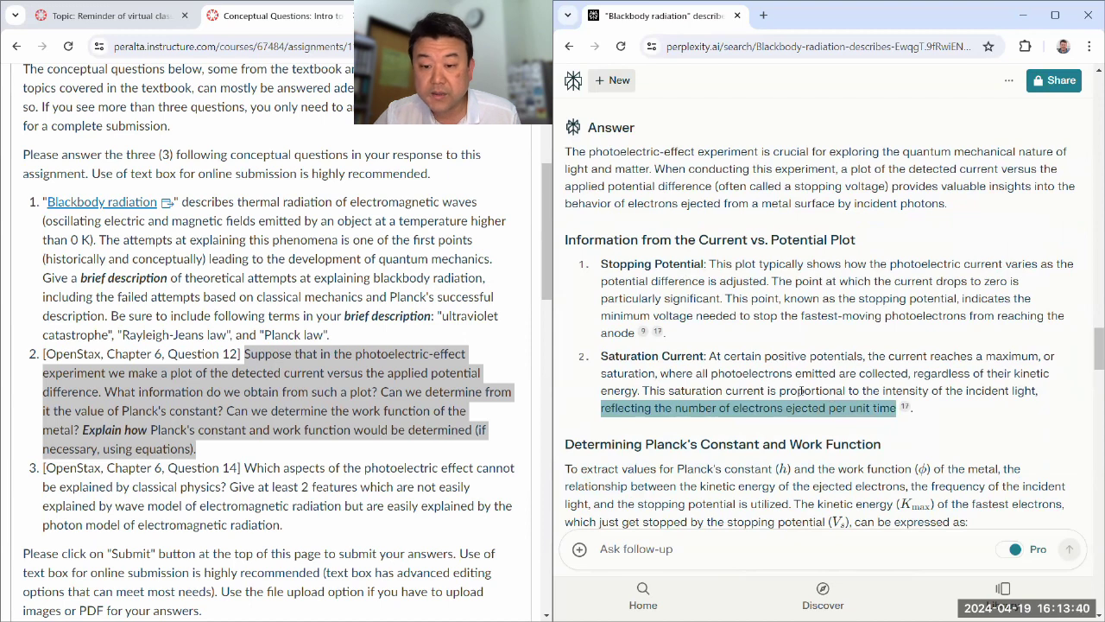
left_click_drag(779, 391, 1038, 399)
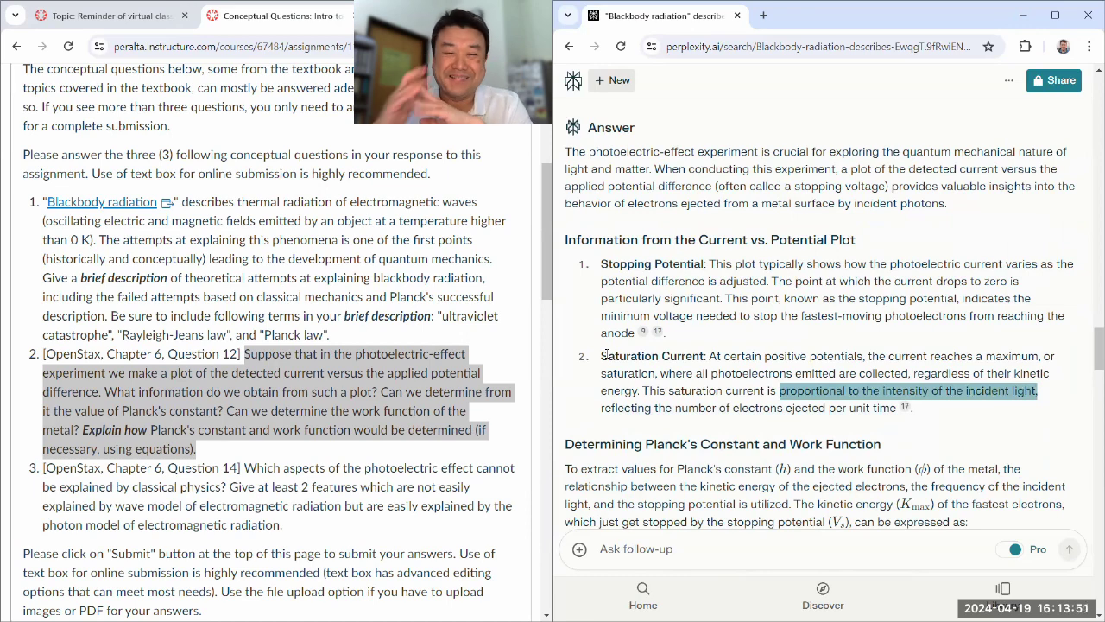
scroll(670, 300, "down", 2)
scroll(585, 248, "down", 1)
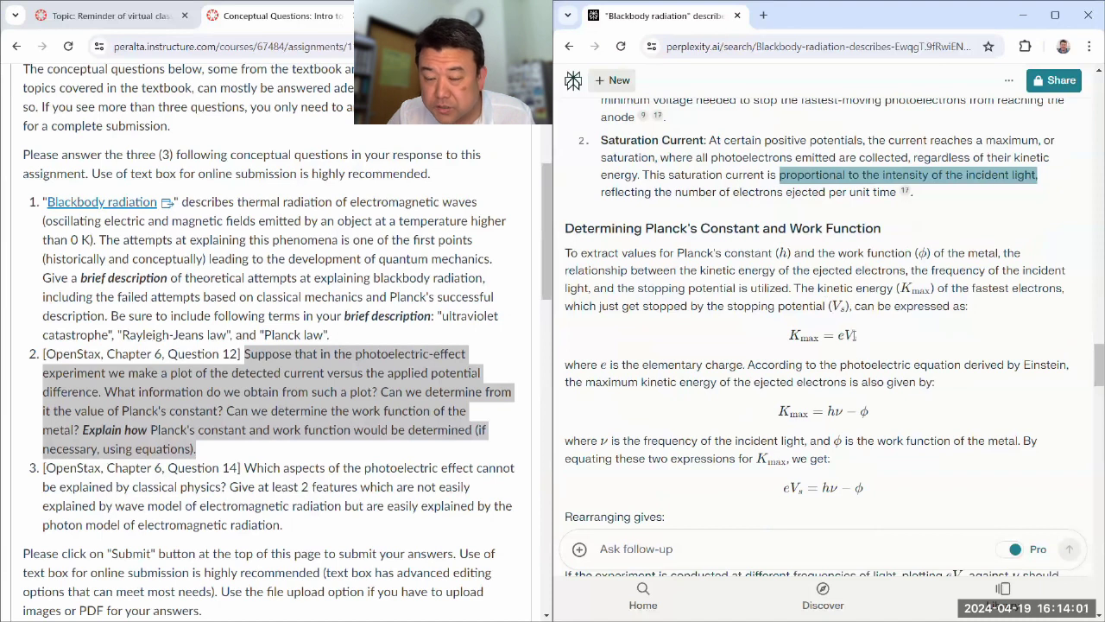
scroll(663, 366, "down", 1)
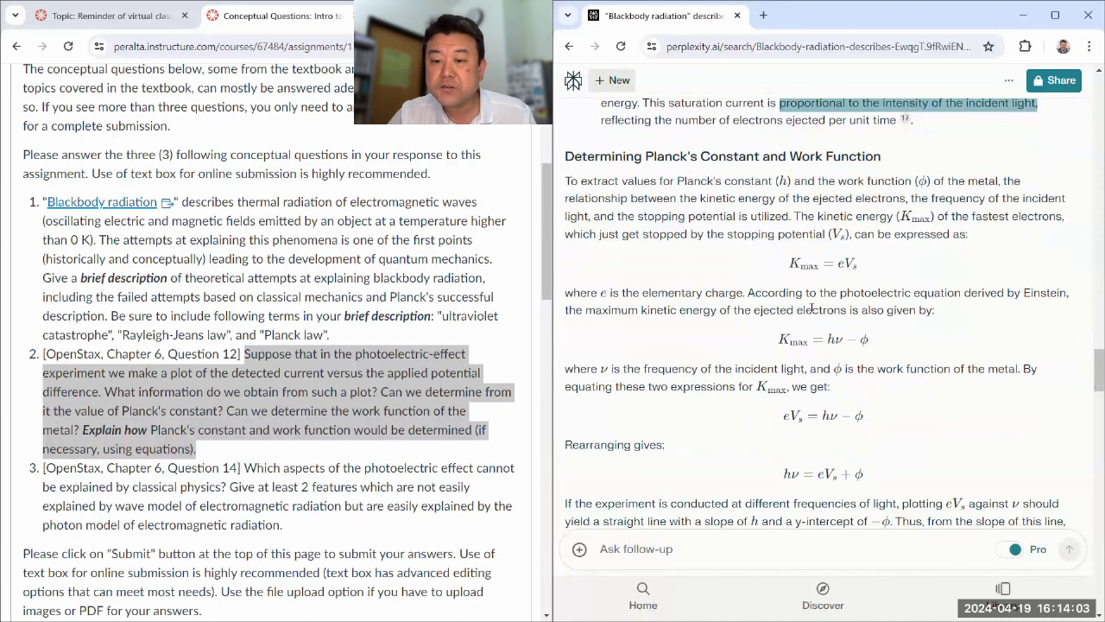
scroll(777, 362, "down", 1)
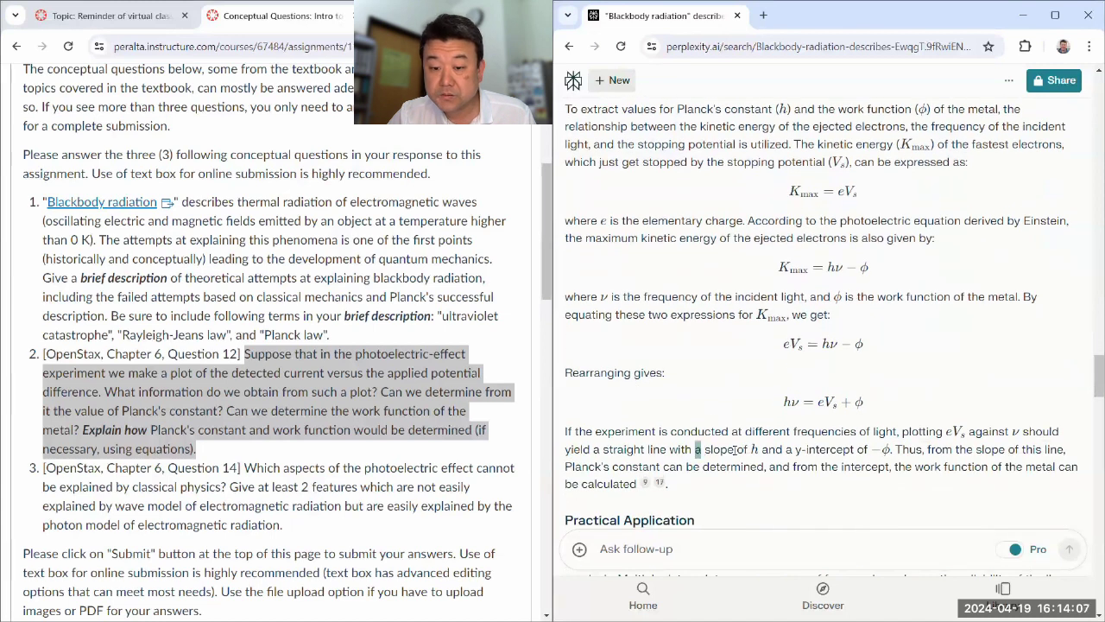
left_click_drag(735, 450, 823, 451)
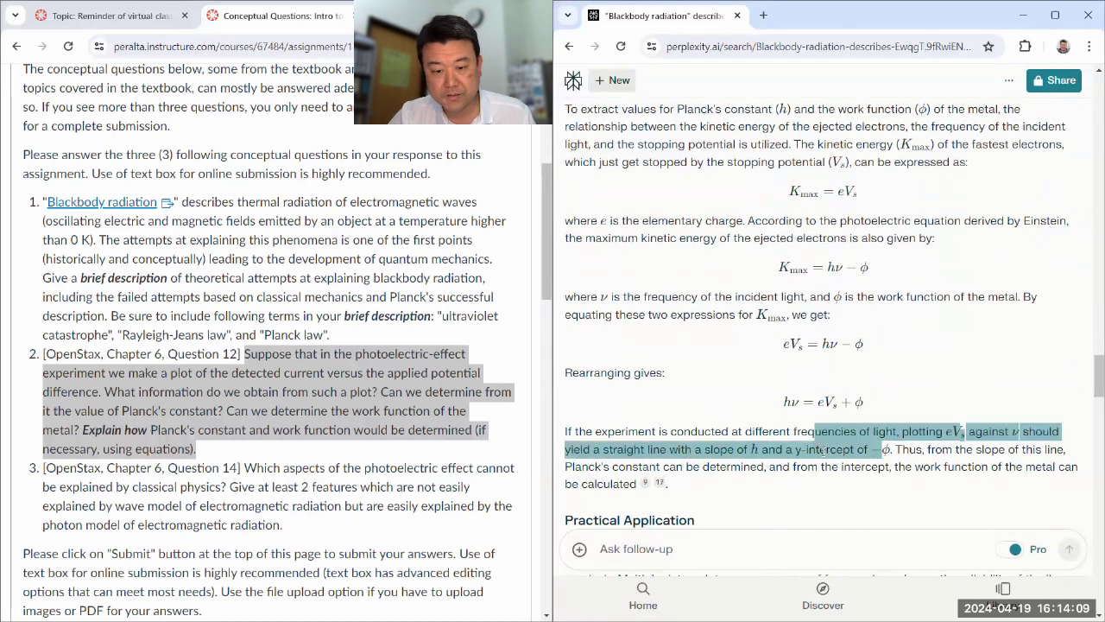
left_click(823, 451)
scroll(842, 414, "down", 2)
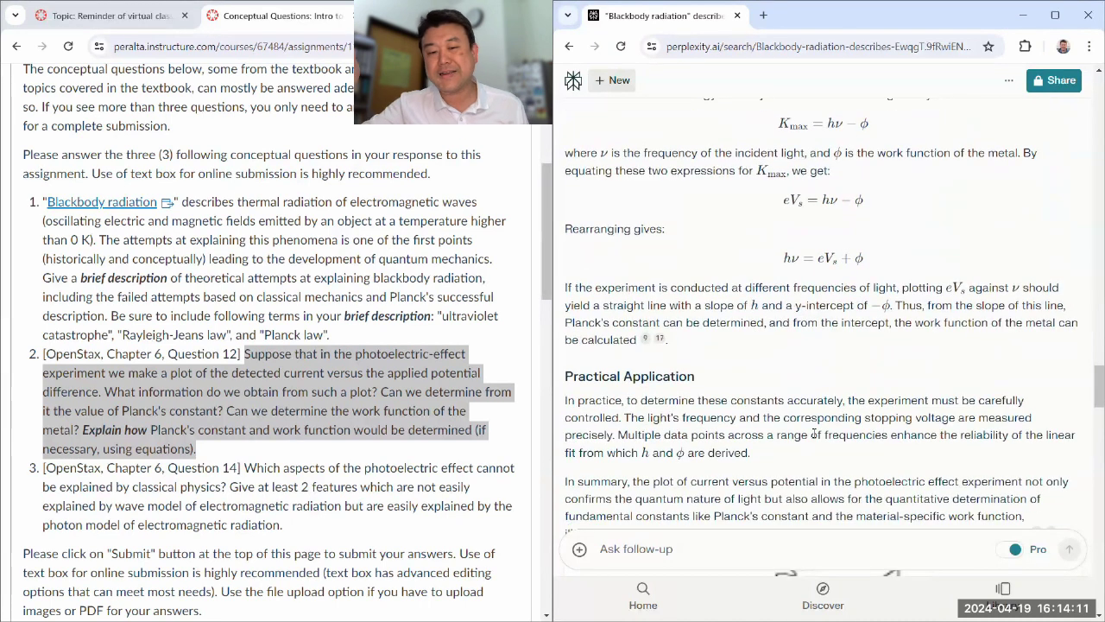
scroll(848, 385, "down", 2)
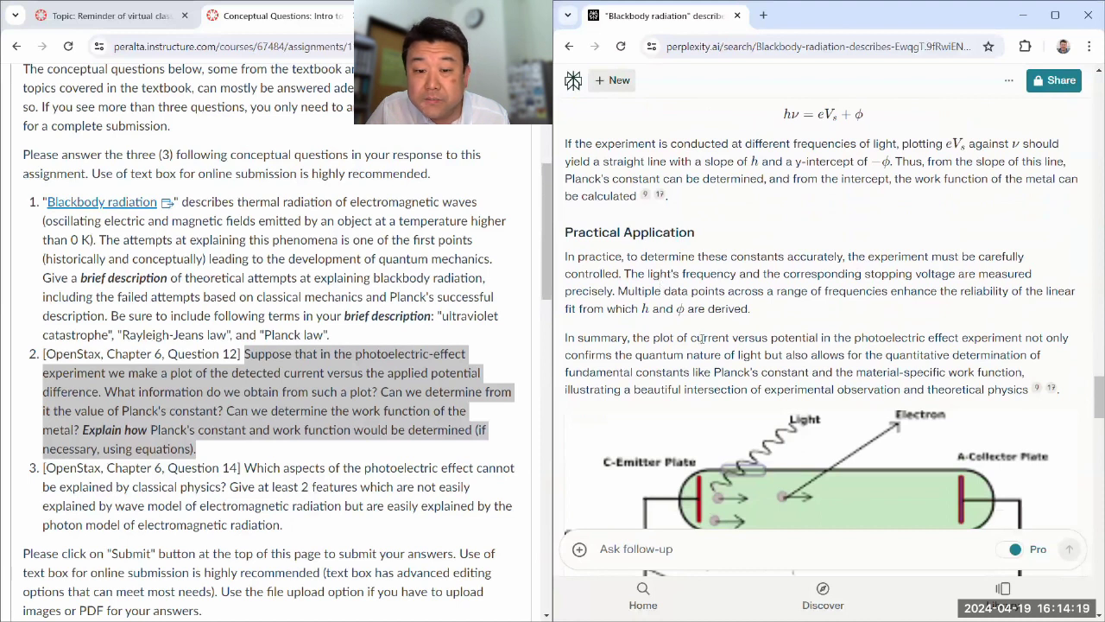
scroll(703, 339, "down", 1)
scroll(751, 259, "down", 2)
scroll(794, 174, "down", 2)
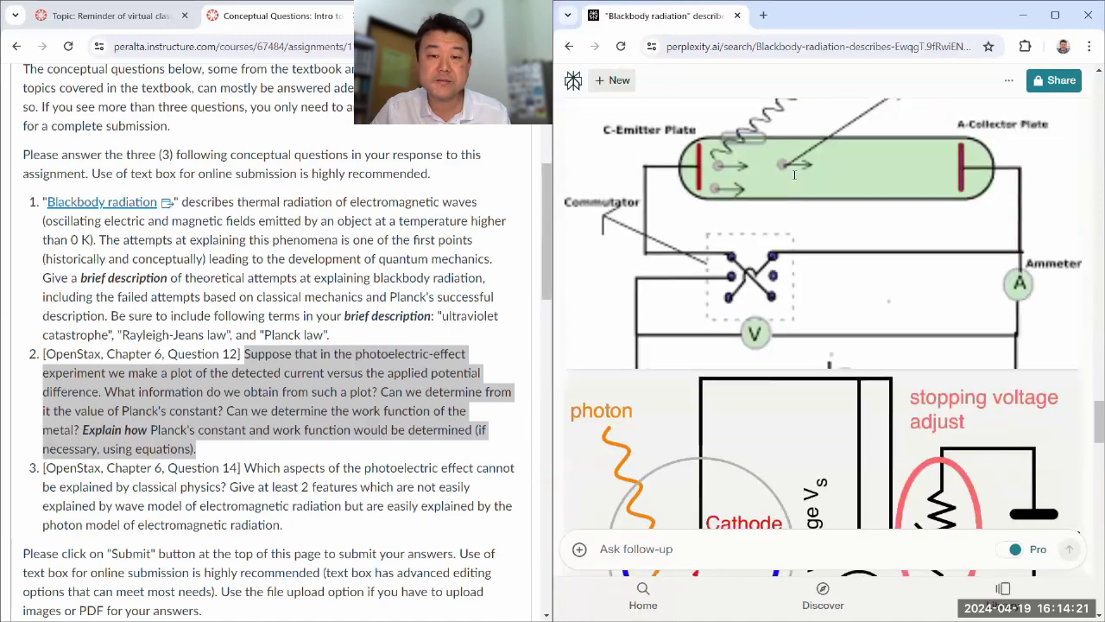
scroll(794, 175, "up", 2)
scroll(777, 216, "up", 3)
scroll(734, 259, "down", 1)
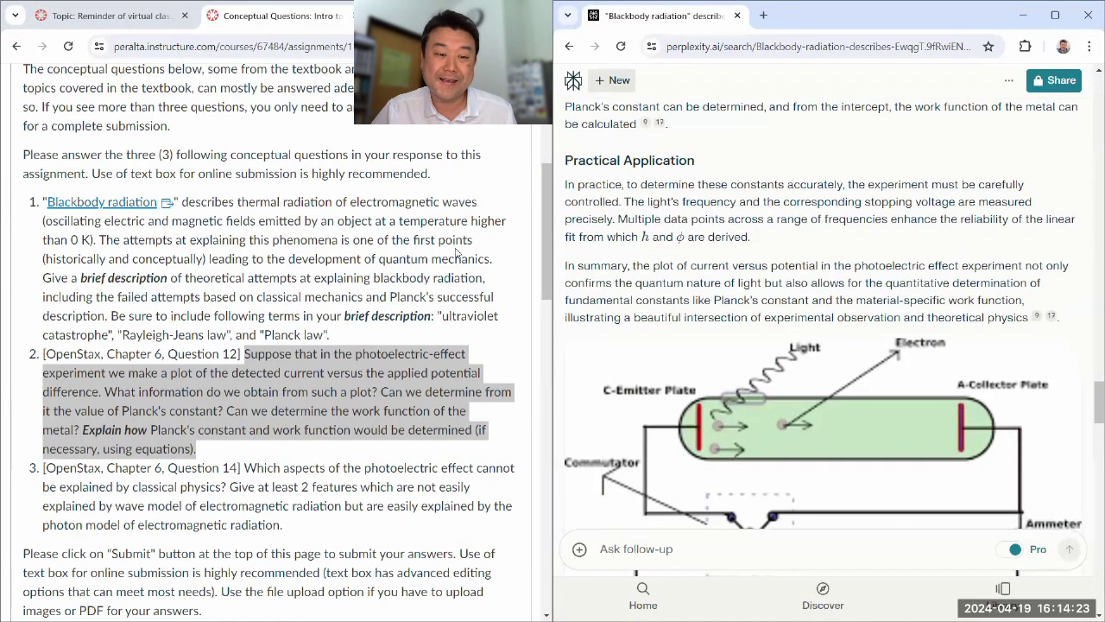
scroll(691, 276, "down", 3)
scroll(732, 288, "down", 5)
scroll(731, 289, "down", 4)
scroll(731, 289, "down", 4)
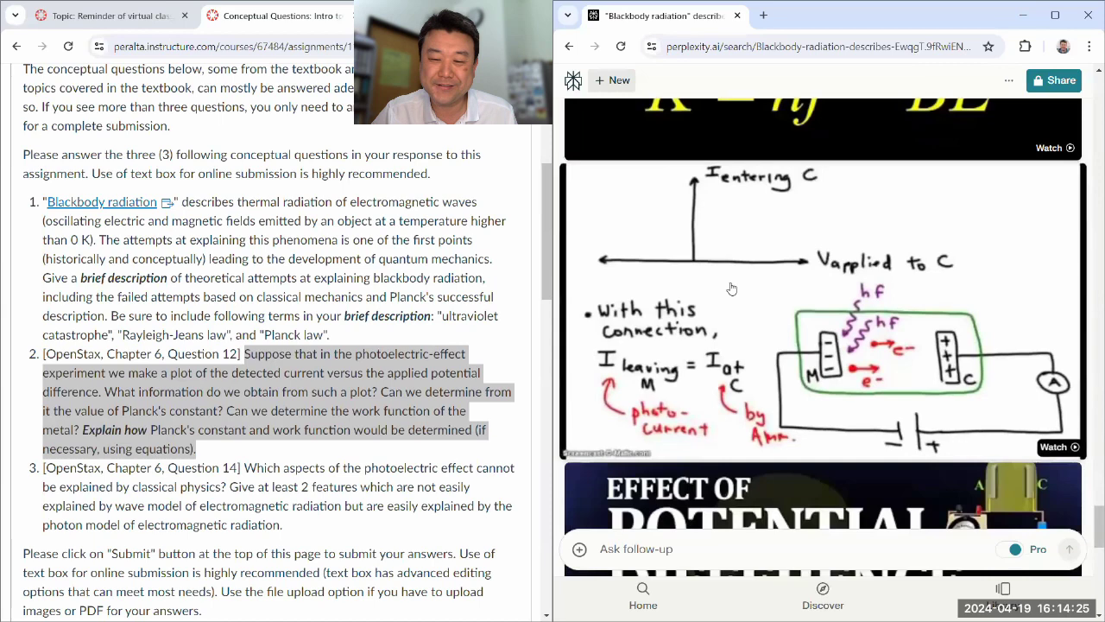
scroll(732, 288, "down", 5)
scroll(731, 288, "down", 3)
scroll(232, 343, "down", 2)
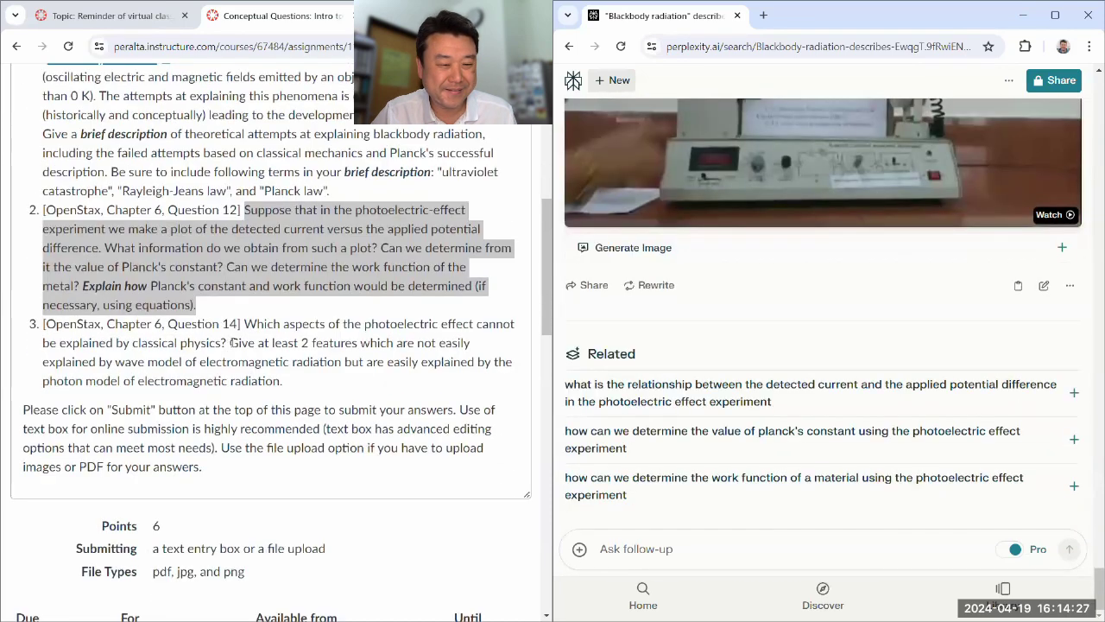
- Submit Canvas question 3, on what classical physics can't explain, as a Pro Search follow-up
left_click_drag(246, 325, 294, 380)
right_click(331, 346)
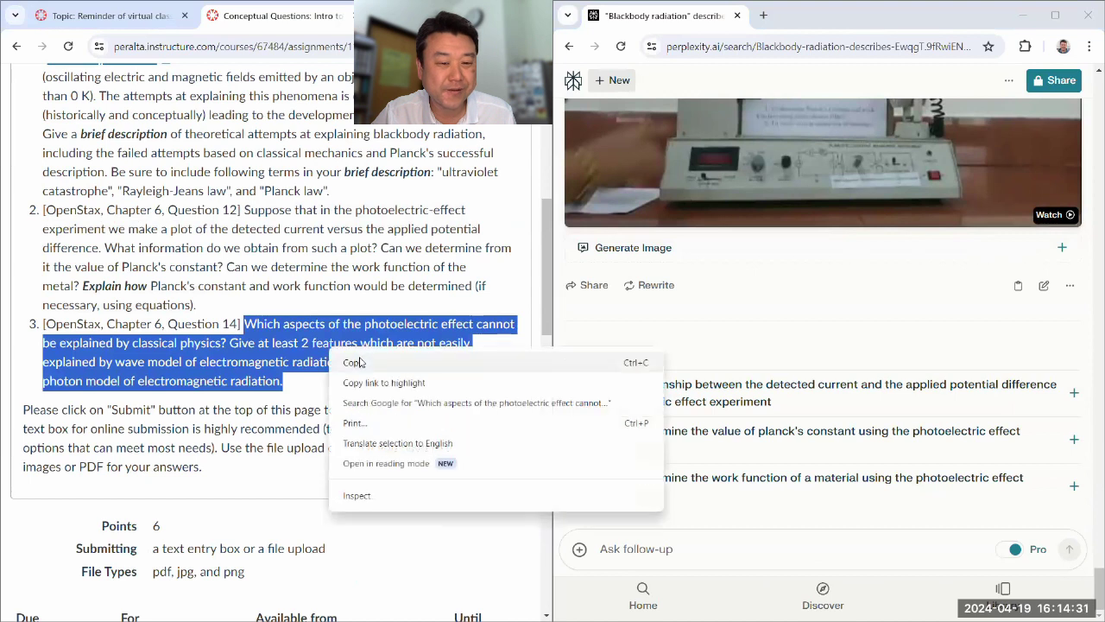
left_click(358, 361)
left_click(349, 387)
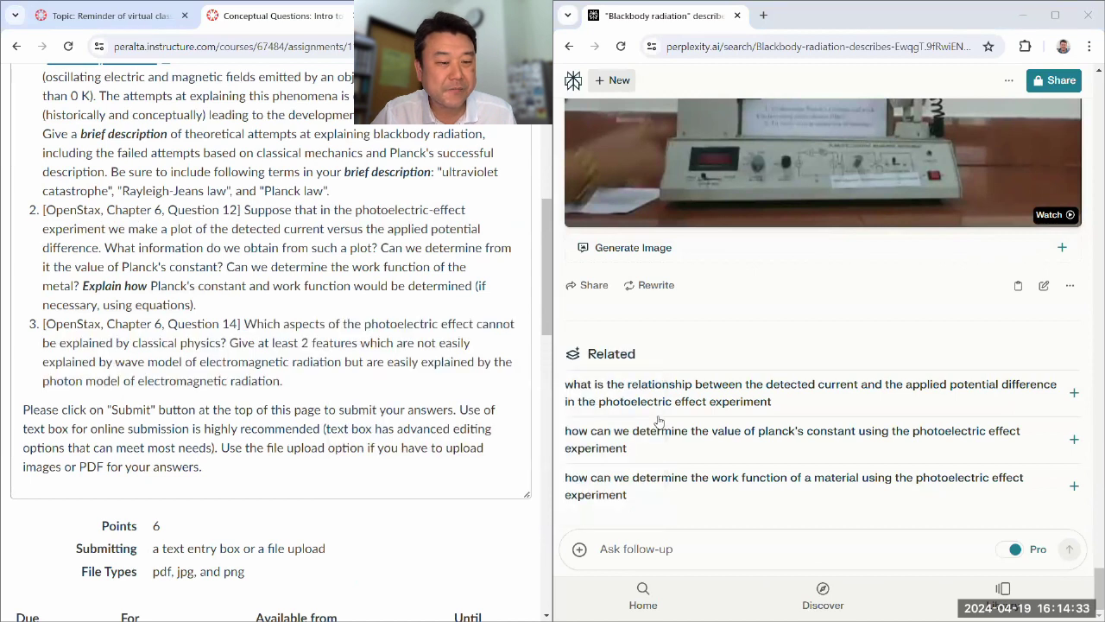
left_click(656, 551)
key("ctrl+v")
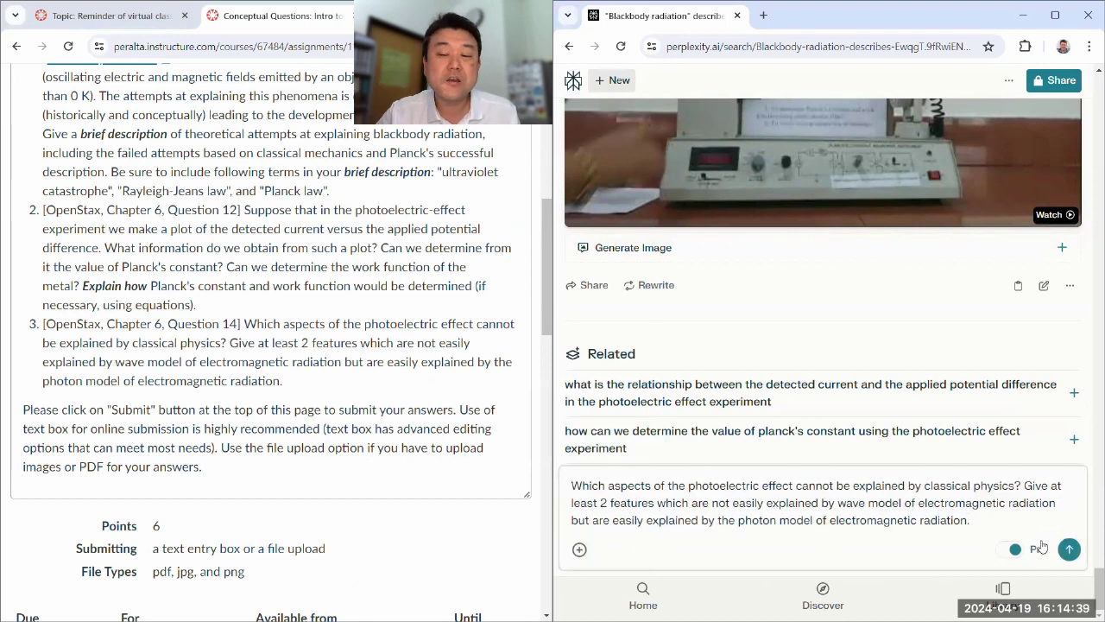
left_click(1069, 549)
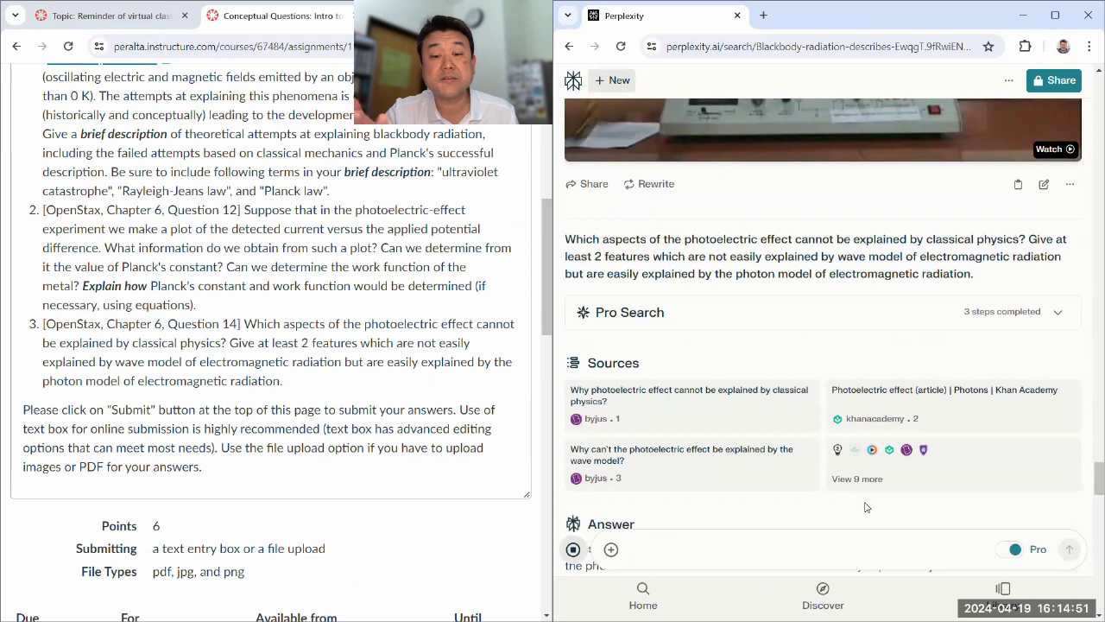
scroll(701, 296, "down", 2)
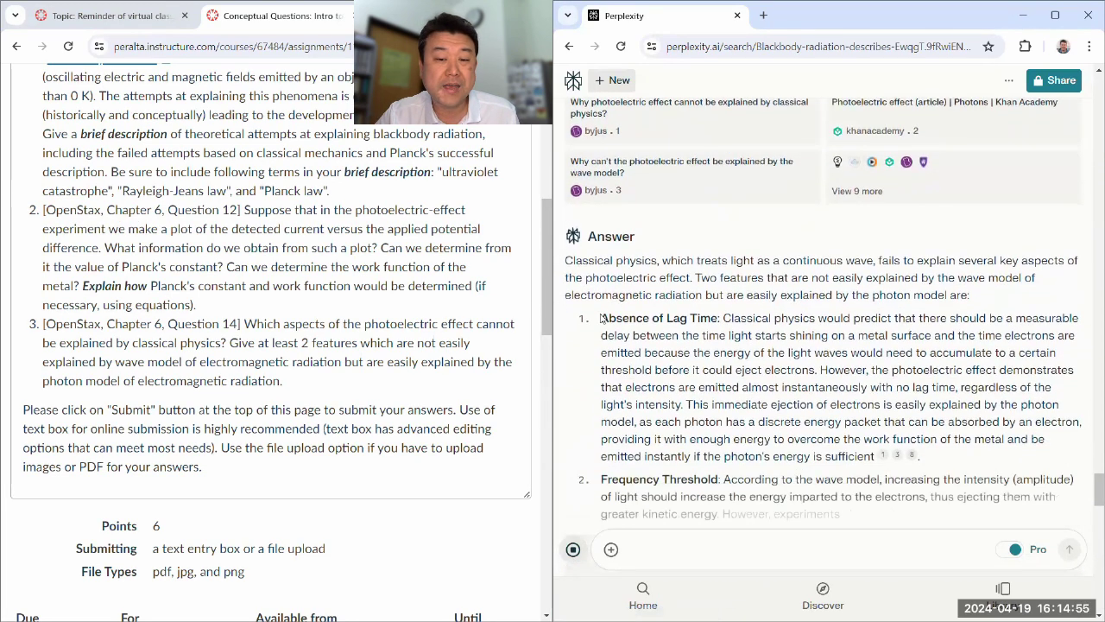
left_click_drag(602, 319, 706, 389)
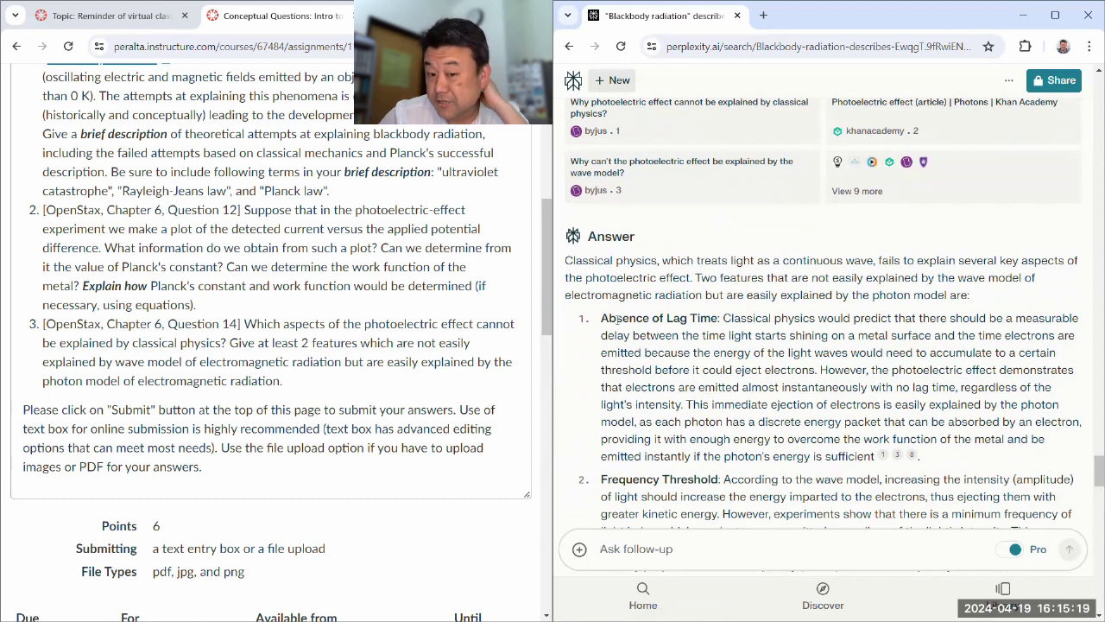
left_click_drag(618, 320, 713, 364)
left_click(740, 385)
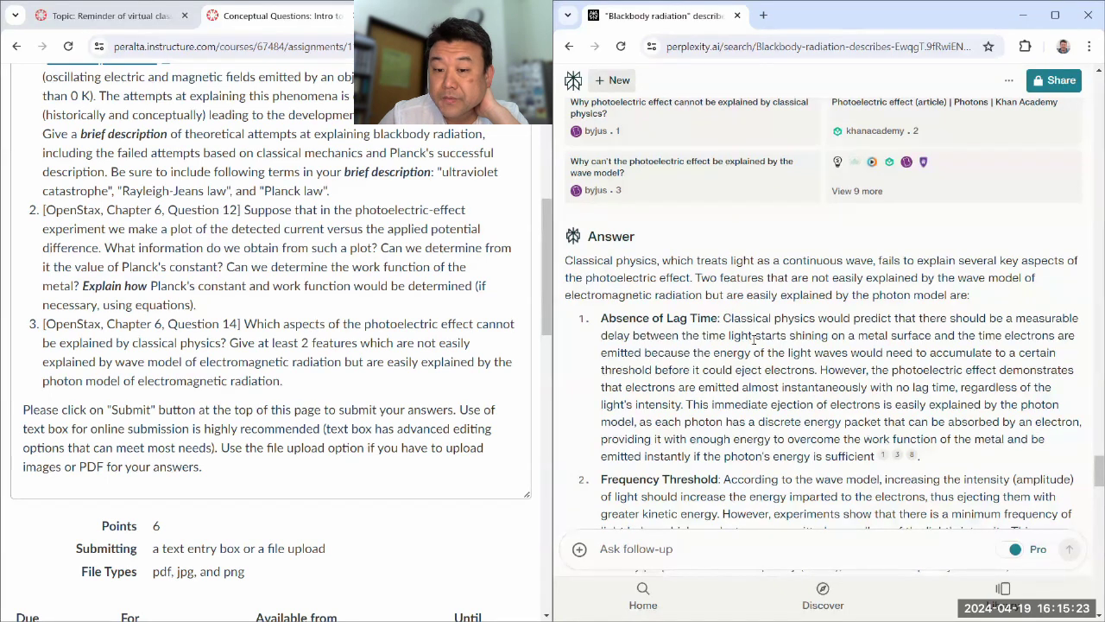
left_click_drag(1013, 319, 633, 337)
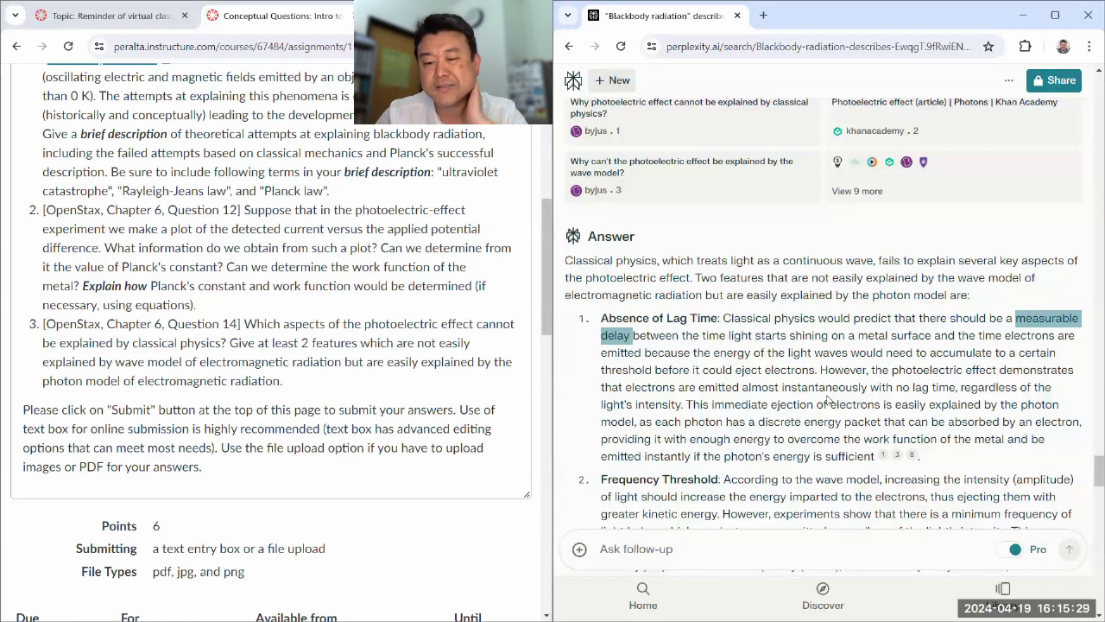
left_click(829, 402)
scroll(823, 409, "down", 2)
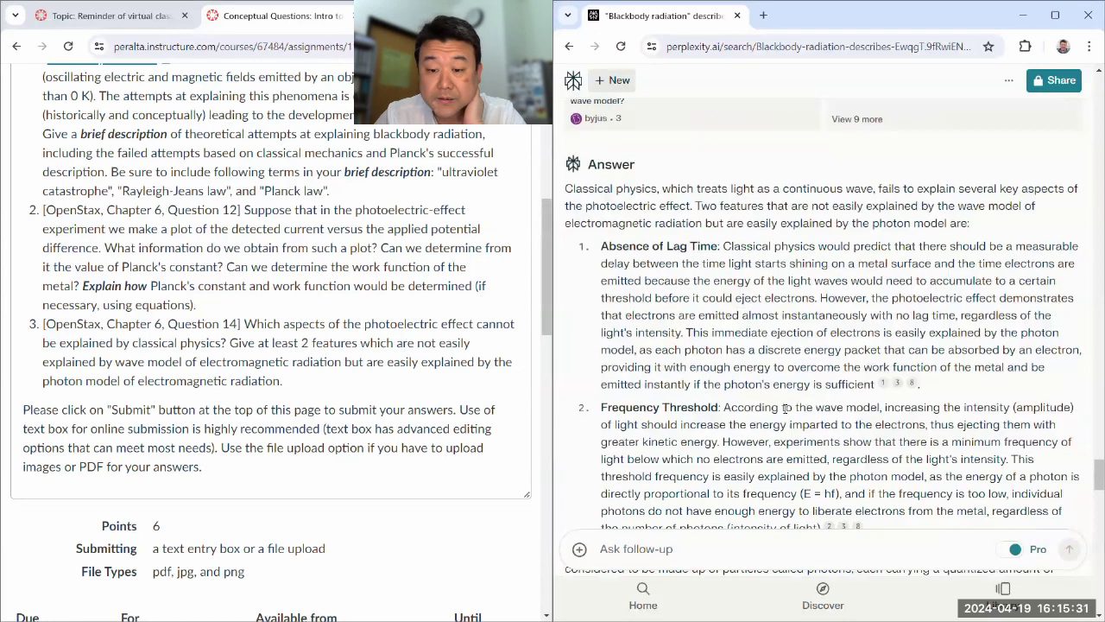
left_click_drag(602, 337, 682, 389)
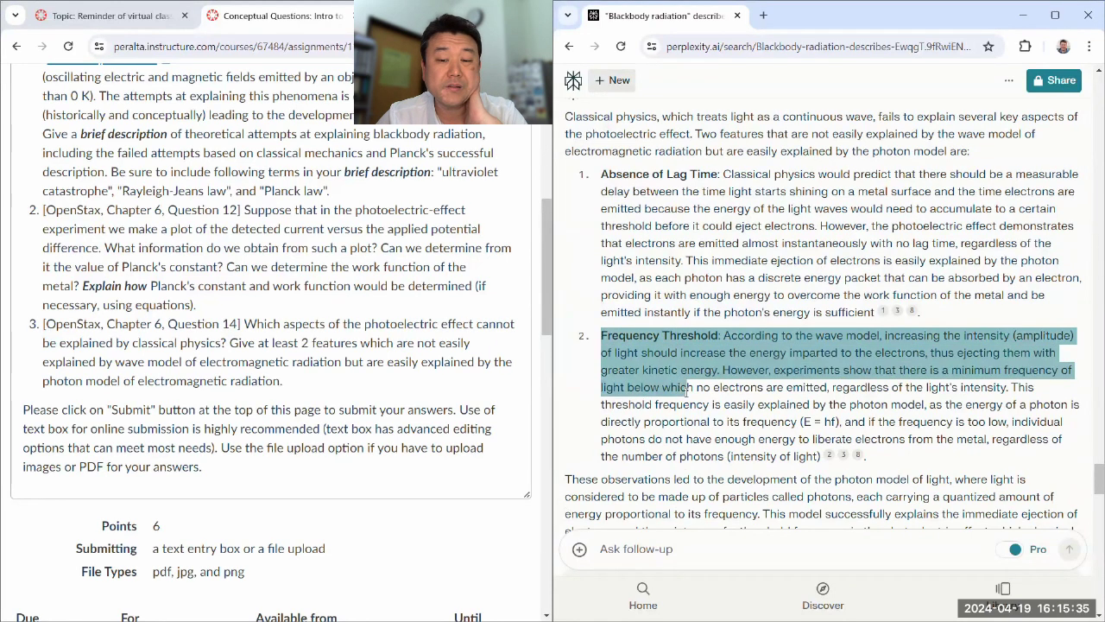
left_click_drag(688, 389, 690, 399)
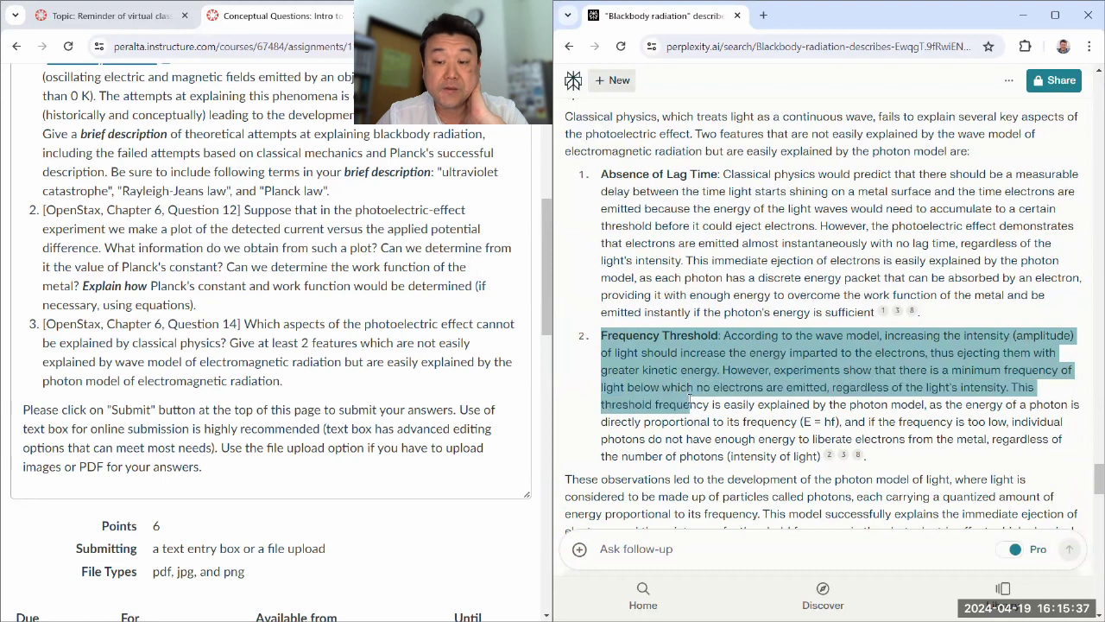
left_click(702, 426)
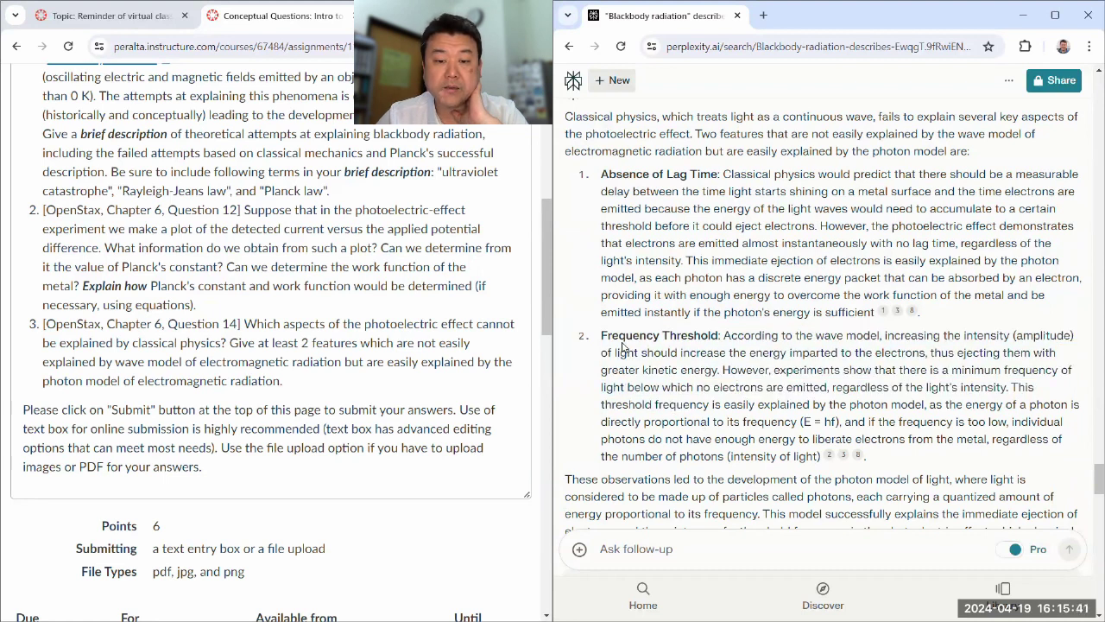
left_click_drag(608, 334, 699, 403)
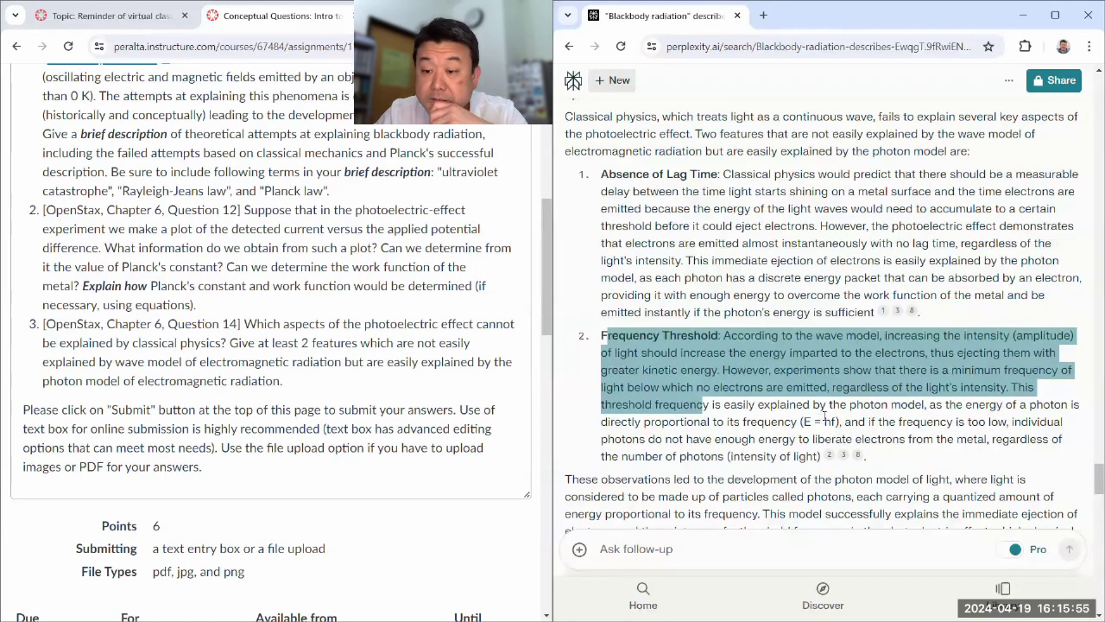
left_click(764, 424)
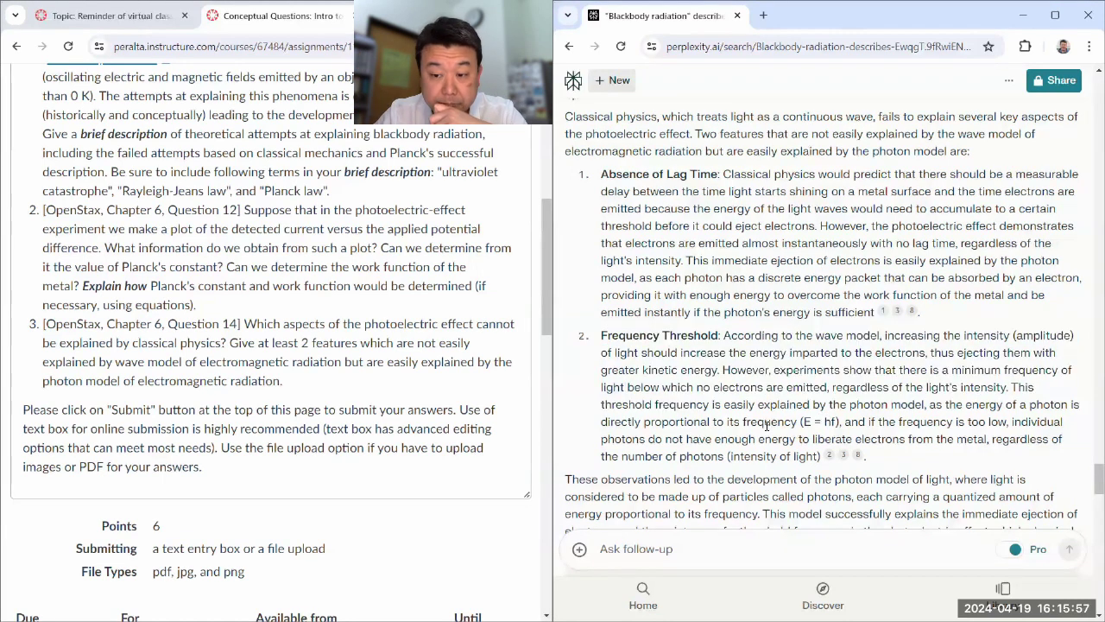
scroll(718, 418, "down", 1)
scroll(712, 401, "down", 1)
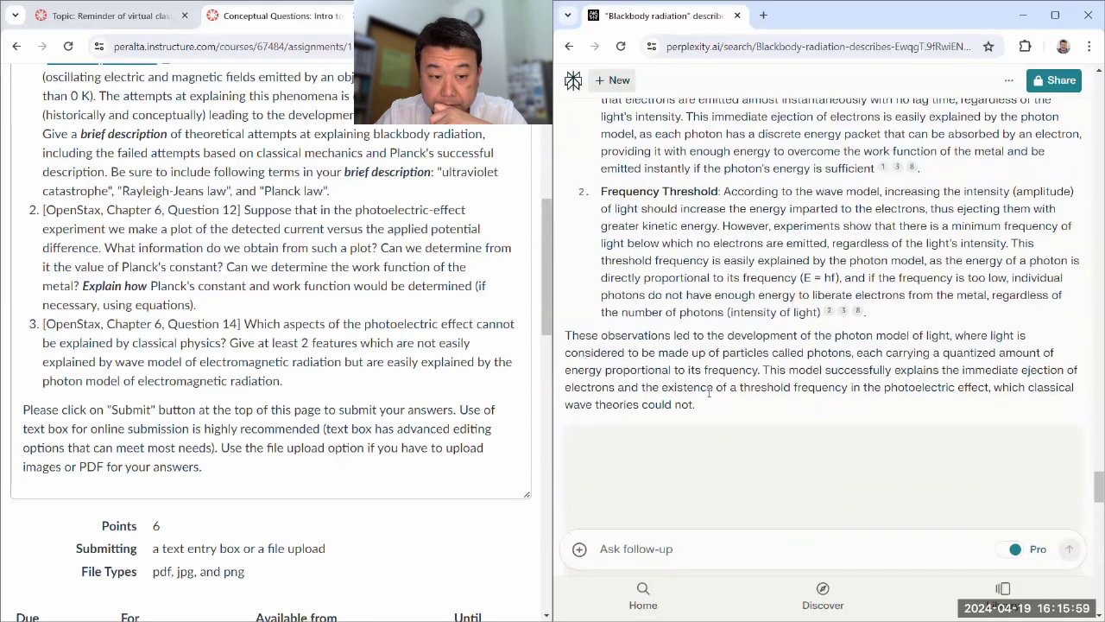
scroll(708, 392, "down", 2)
scroll(708, 390, "down", 1)
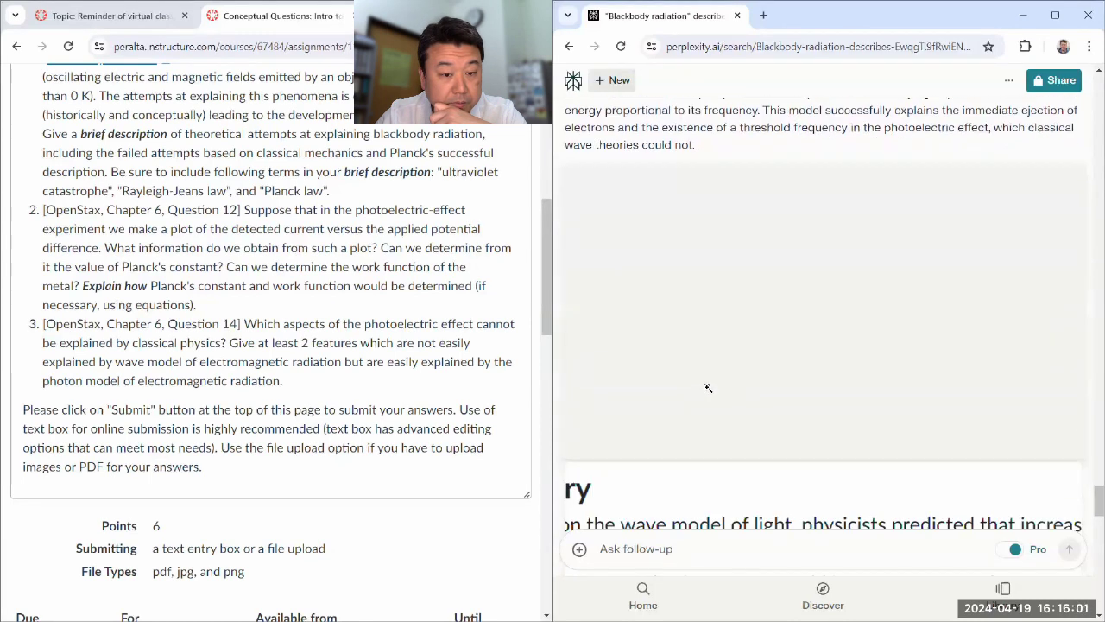
scroll(702, 385, "down", 2)
scroll(705, 376, "down", 3)
scroll(705, 369, "down", 1)
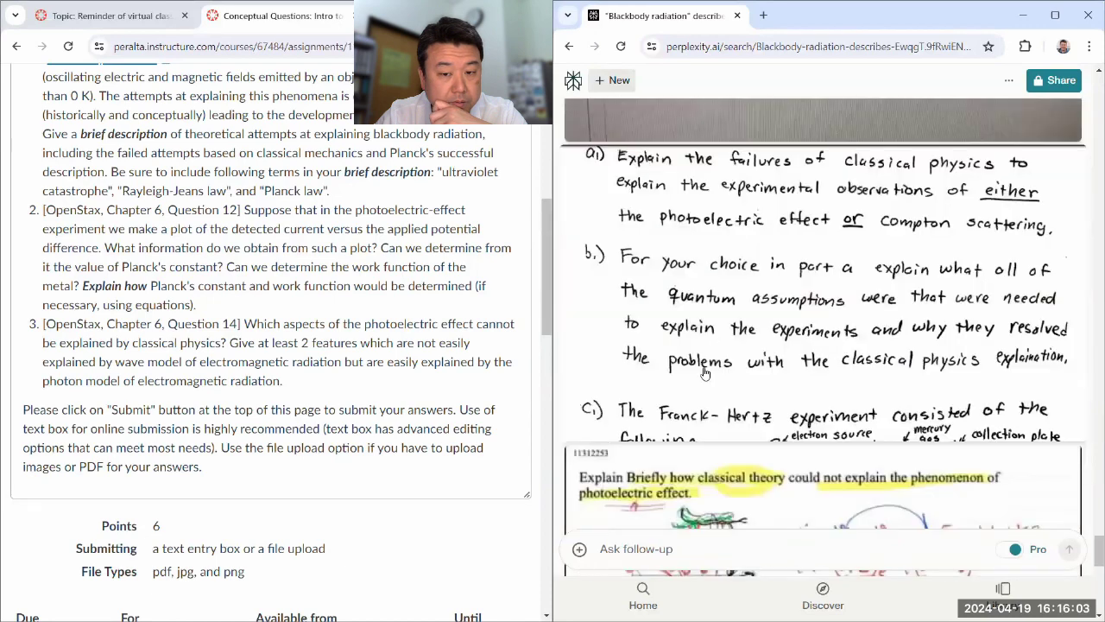
scroll(708, 373, "down", 3)
scroll(710, 367, "up", 3)
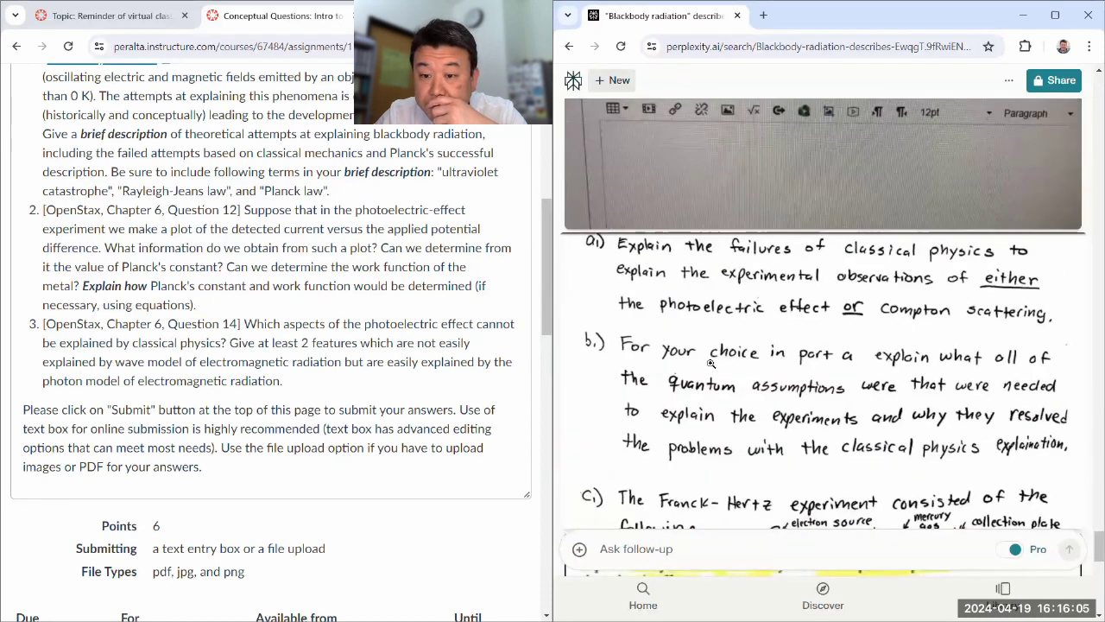
scroll(711, 362, "down", 1)
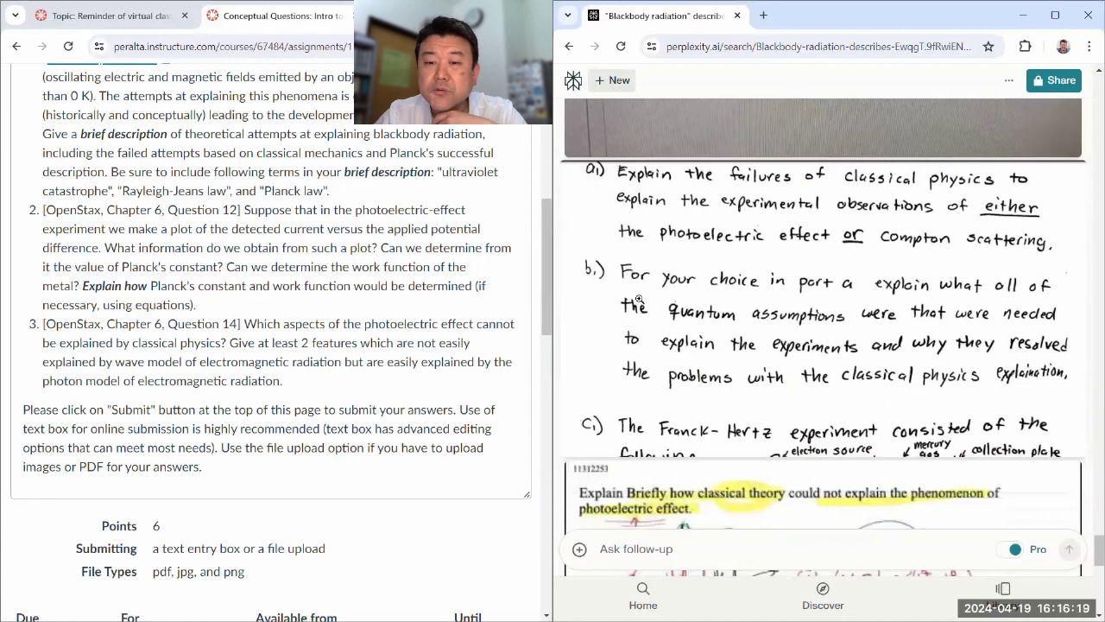
scroll(803, 286, "down", 1)
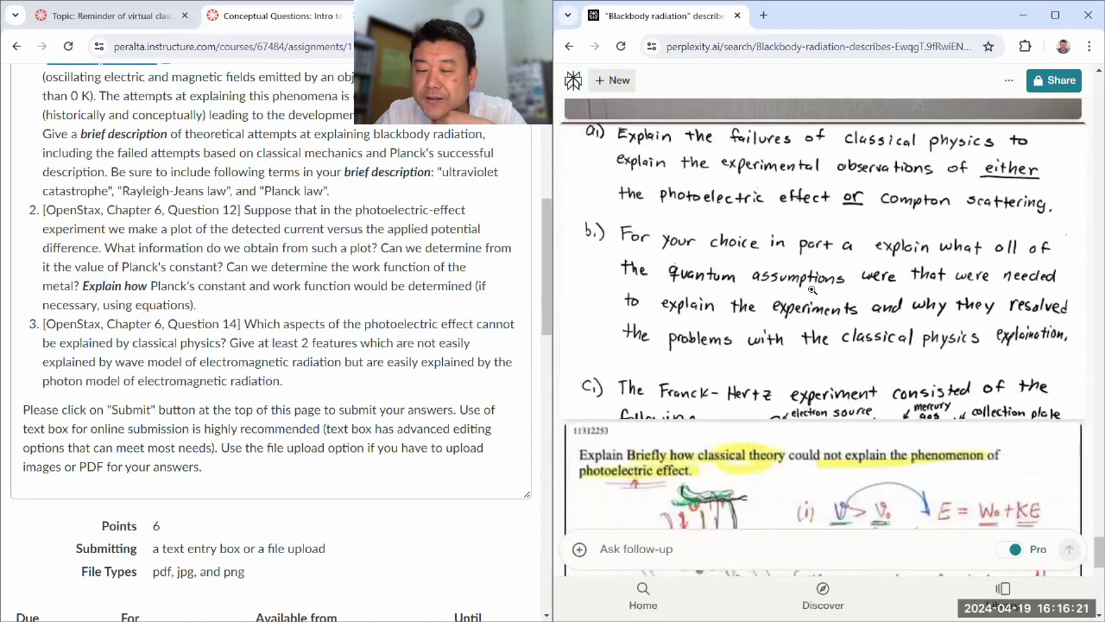
scroll(811, 289, "down", 1)
scroll(825, 295, "down", 2)
scroll(834, 301, "down", 2)
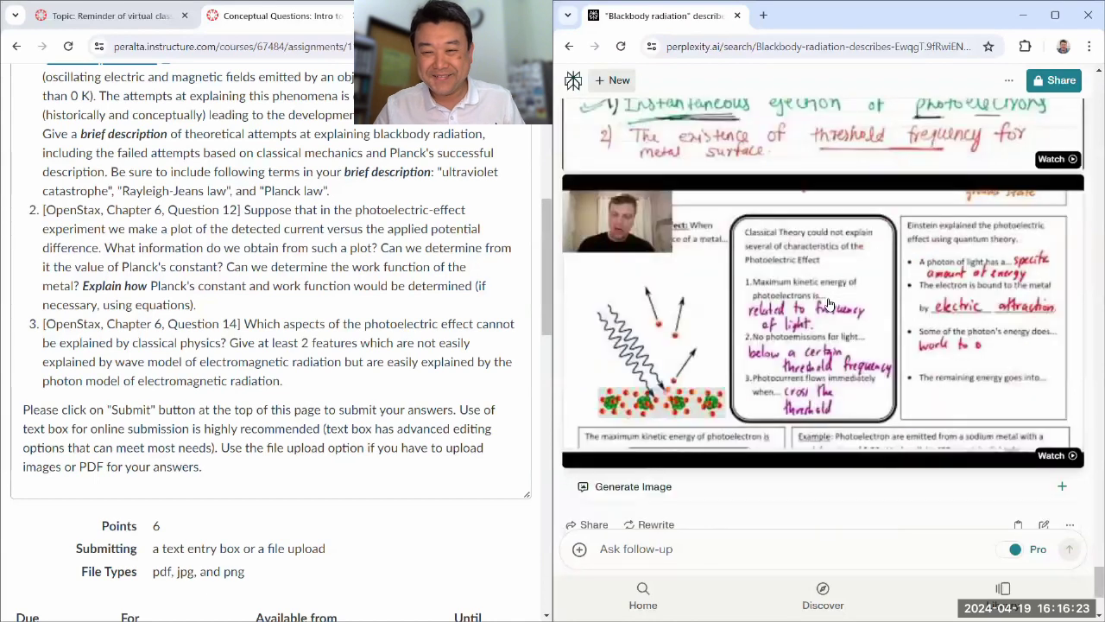
scroll(830, 299, "down", 4)
scroll(829, 298, "up", 2)
scroll(829, 297, "up", 1)
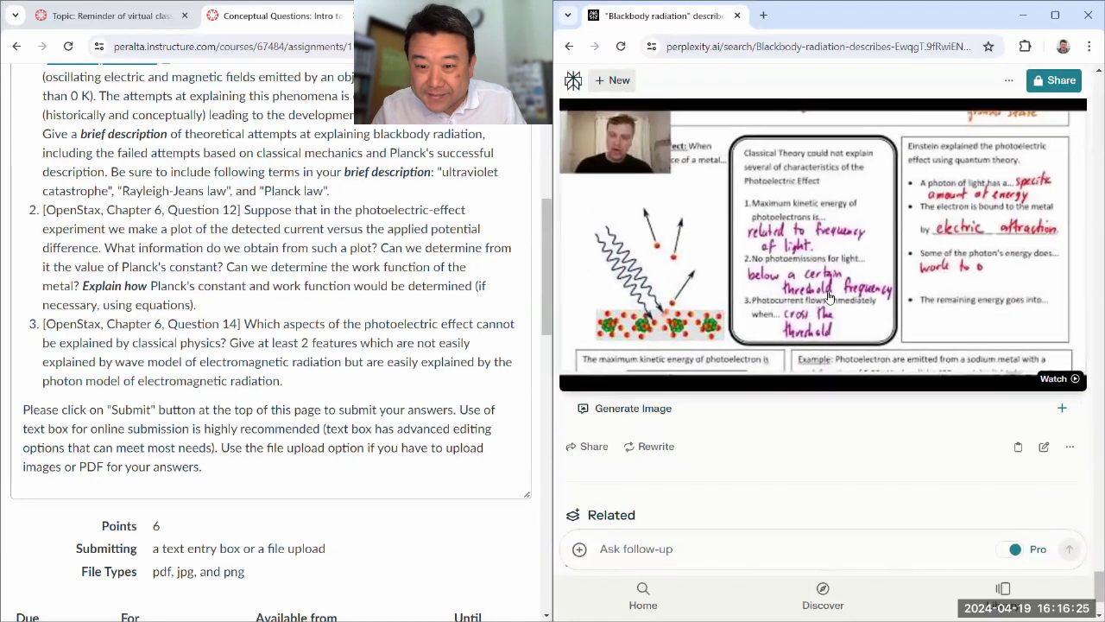
scroll(833, 328, "down", 2)
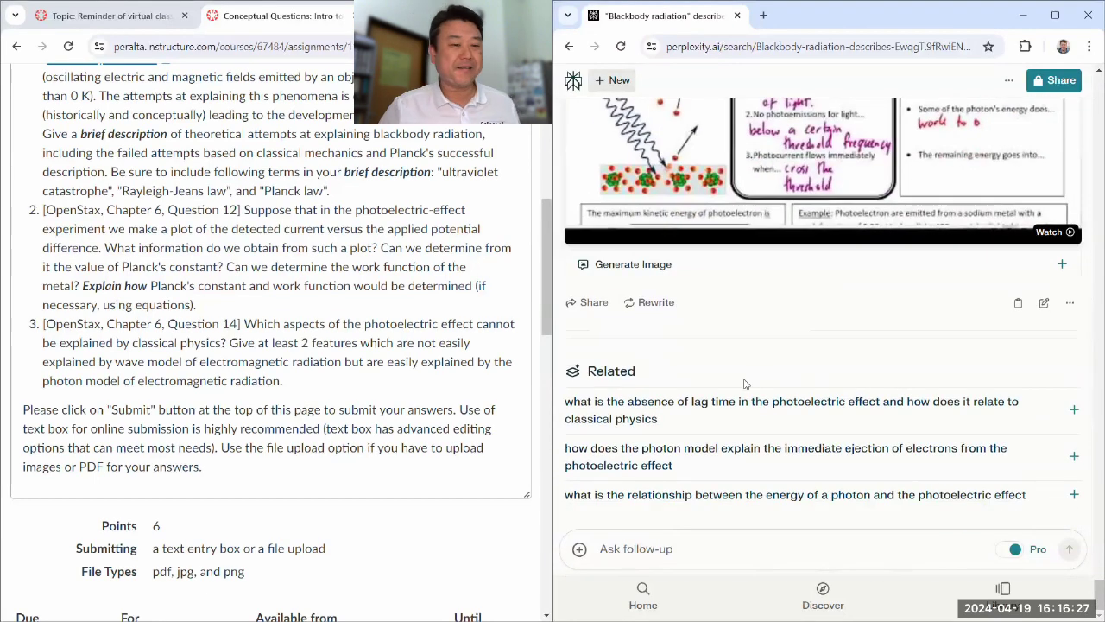
scroll(341, 362, "up", 1)
scroll(339, 361, "up", 1)
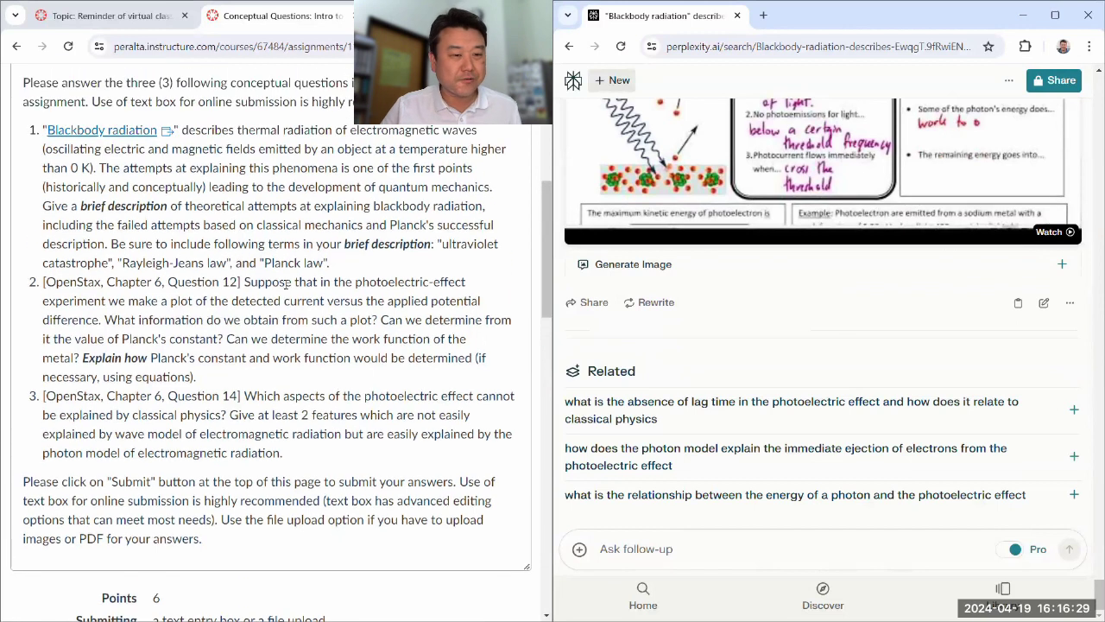
left_click_drag(355, 264, 318, 173)
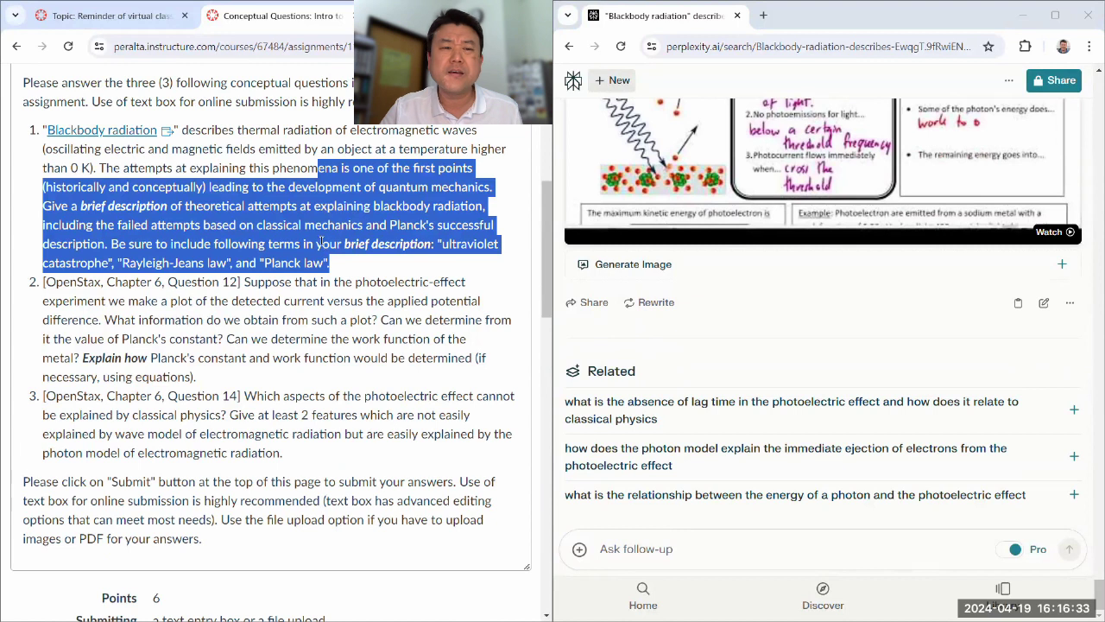
left_click(251, 168)
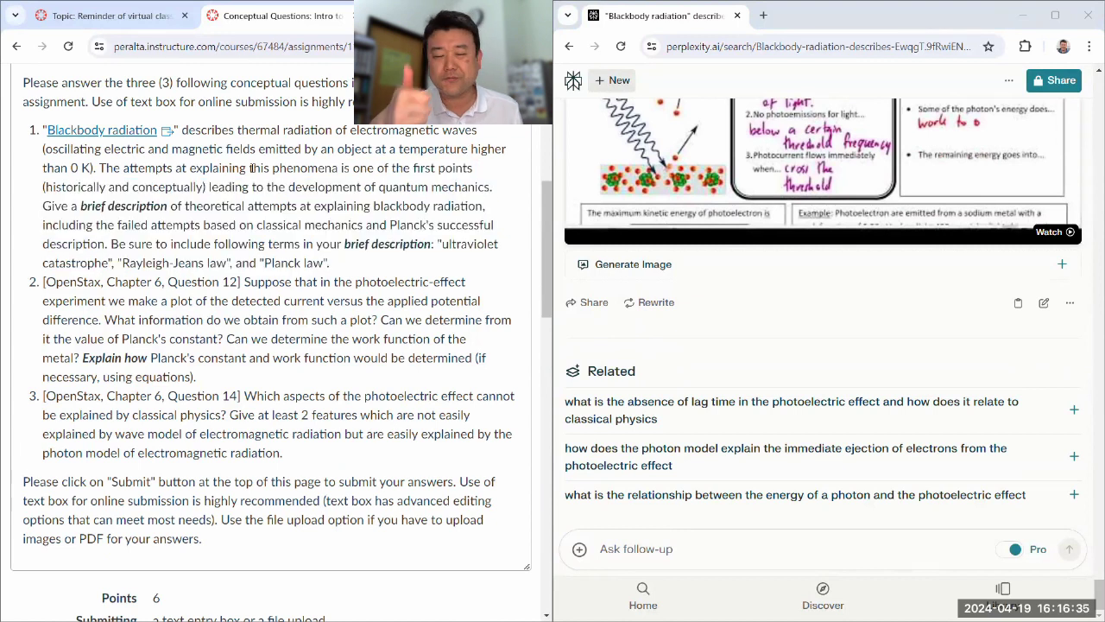